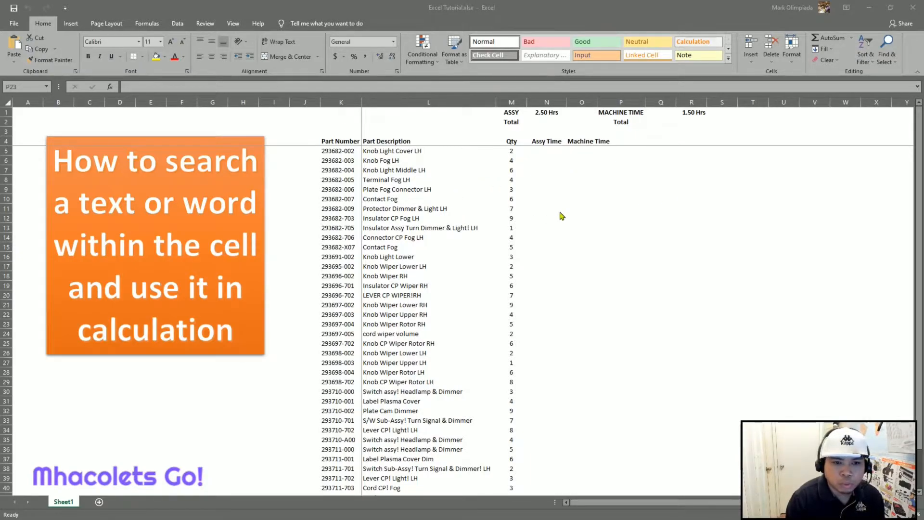
Step: Examine the parts table, especially the Part Description column from L5 downward and the ASSY label in M1
{"action": "left_click", "coordinate": [385, 180]}
{"action": "left_click_drag", "start_coordinate": [337, 112], "coordinate": [717, 487]}
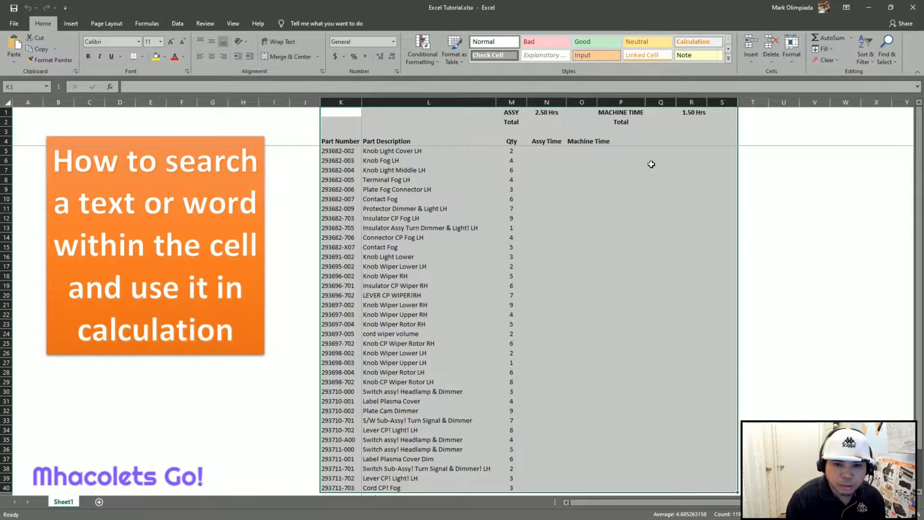
{"action": "left_click", "coordinate": [514, 114]}
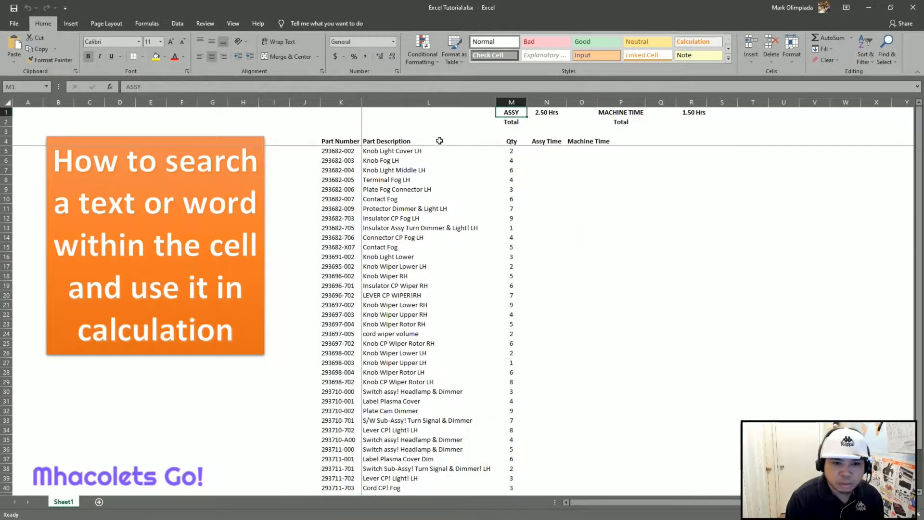
{"action": "left_click", "coordinate": [431, 95]}
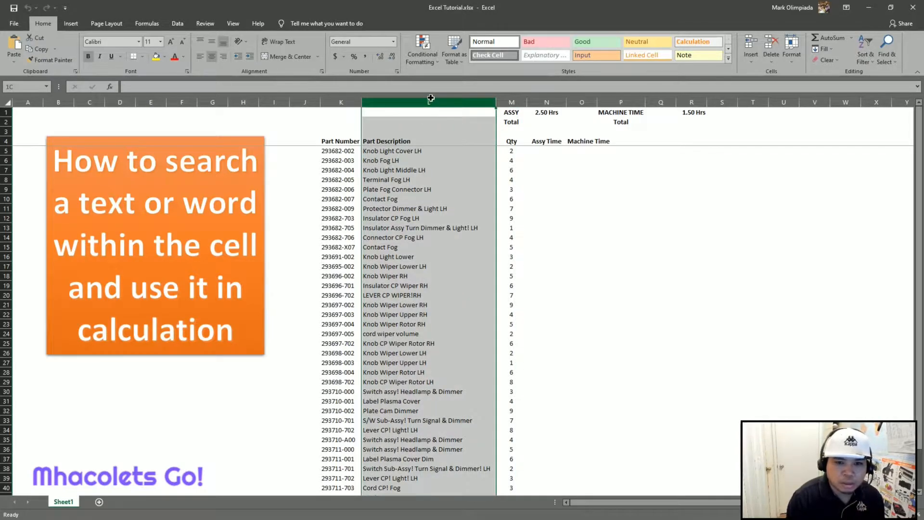
{"action": "left_click_drag", "start_coordinate": [378, 151], "coordinate": [377, 493]}
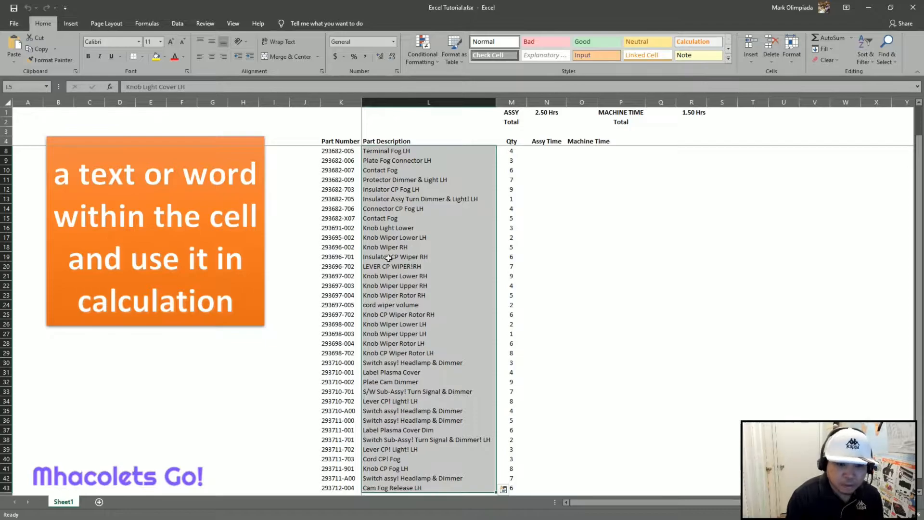
{"action": "left_click", "coordinate": [921, 177]}
{"action": "left_click_drag", "start_coordinate": [921, 177], "coordinate": [920, 174]}
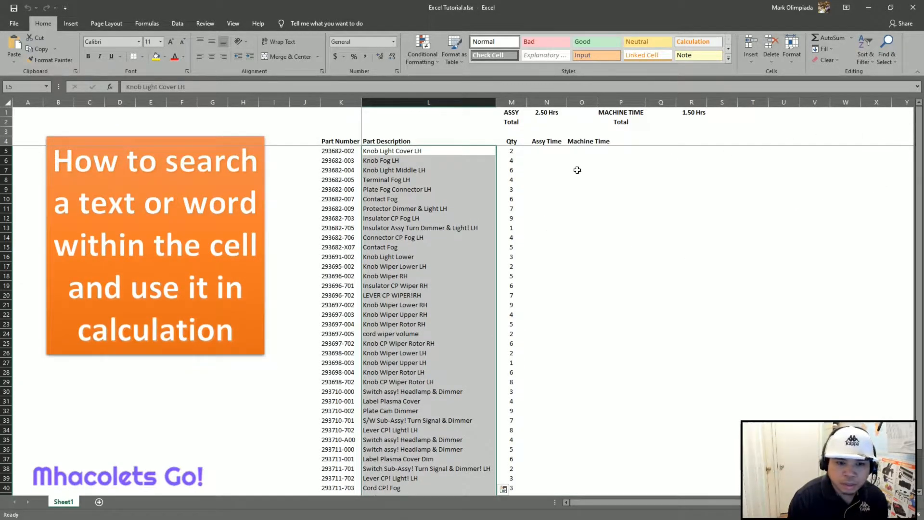
{"action": "left_click", "coordinate": [419, 151]}
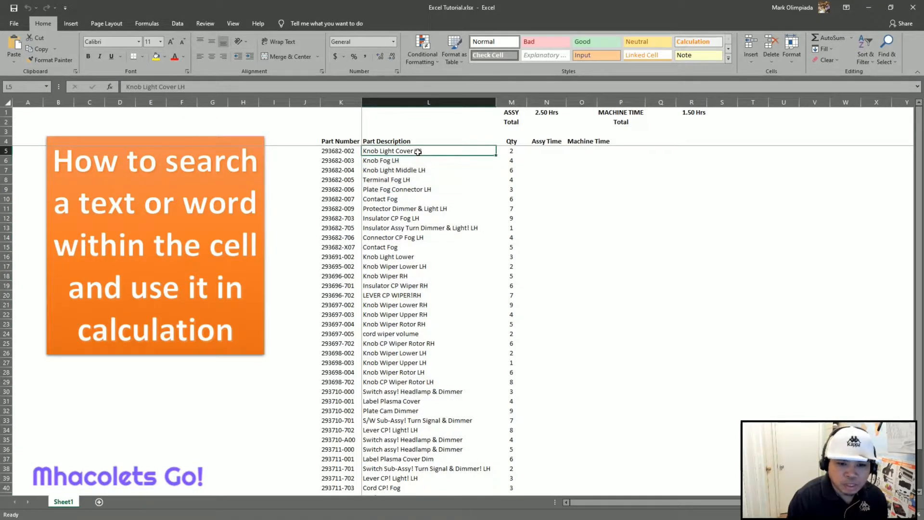
{"action": "left_click_drag", "start_coordinate": [331, 151], "coordinate": [462, 487]}
Step: Enter the formula =SEARCH($M$1,L5,1) in N5 to find the ASSY text within the first part description
{"action": "left_click", "coordinate": [530, 122]}
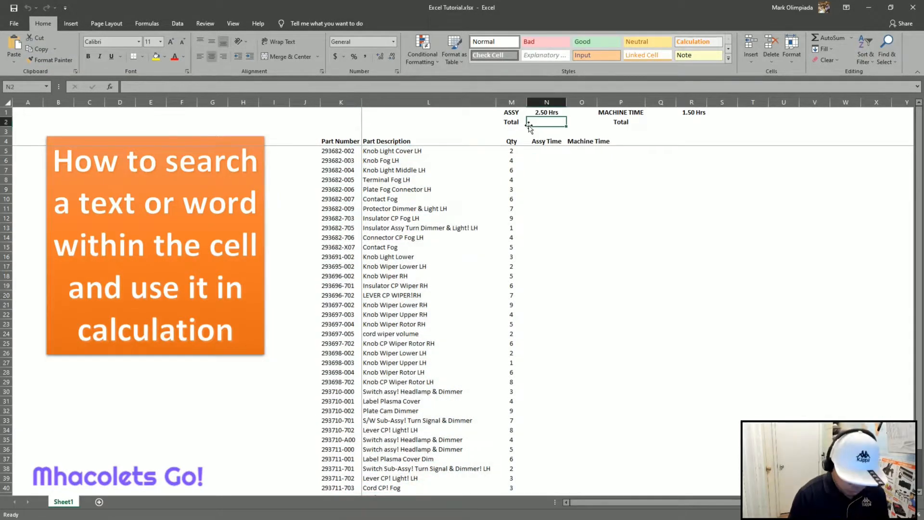
{"action": "left_click", "coordinate": [530, 129]}
{"action": "key", "text": "Down"}
{"action": "key", "text": "Down"}
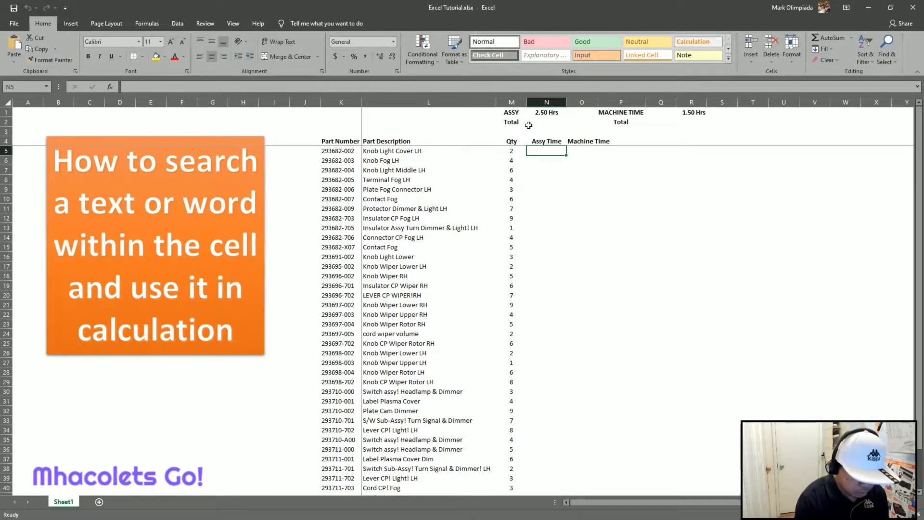
{"action": "type", "text": "=s"}
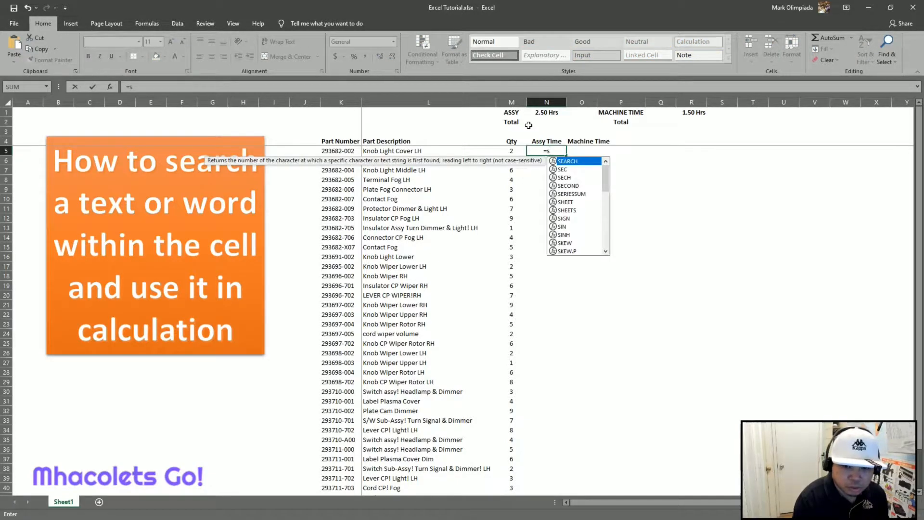
{"action": "type", "text": "earch"}
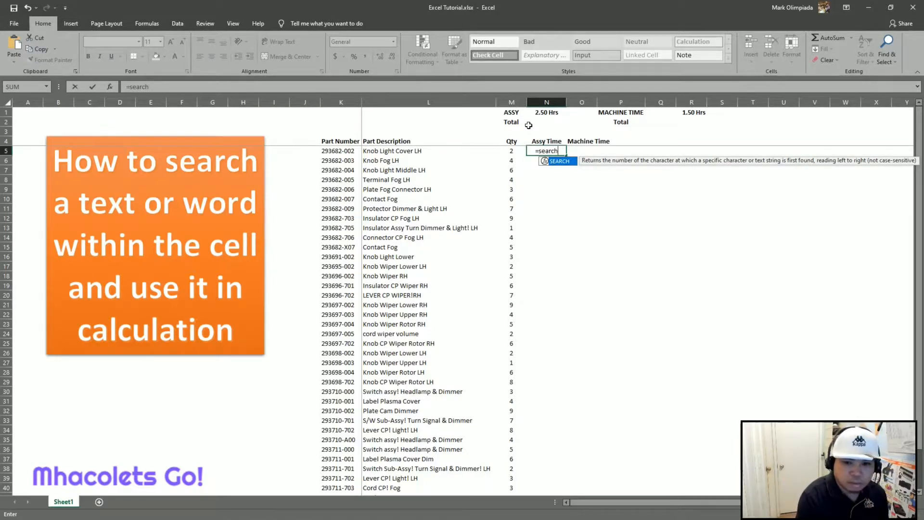
{"action": "type", "text": "("}
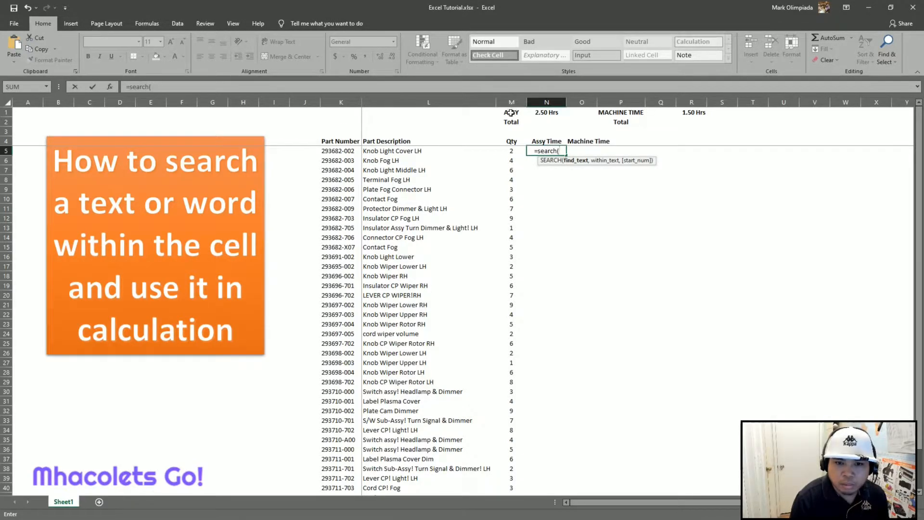
{"action": "left_click", "coordinate": [510, 112]}
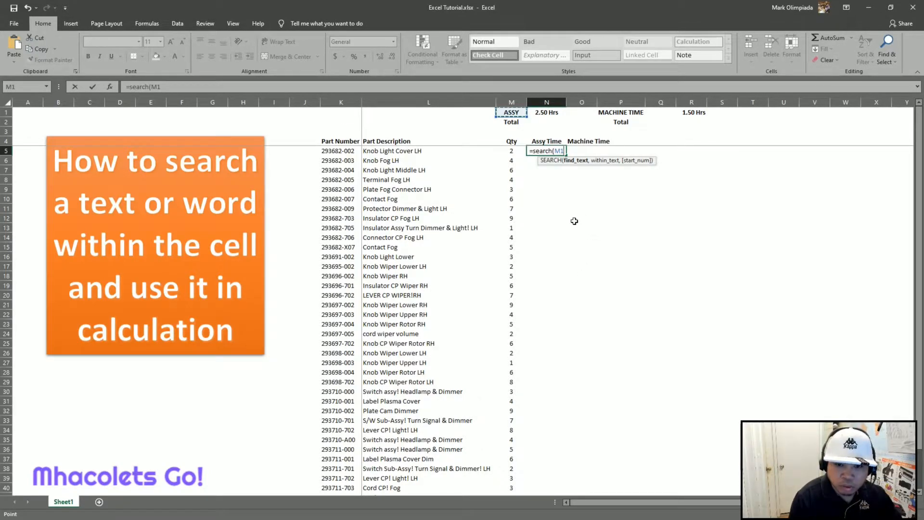
{"action": "key", "text": "F4"}
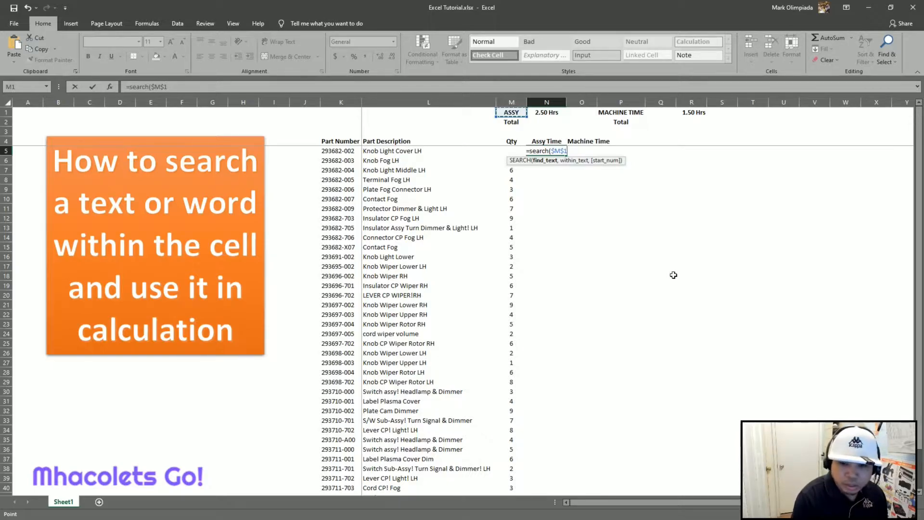
{"action": "type", "text": ","}
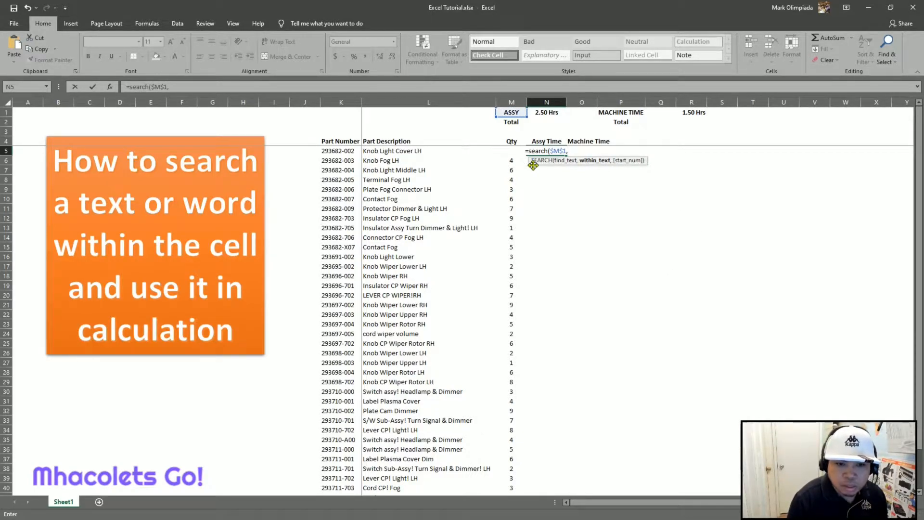
{"action": "left_click", "coordinate": [399, 152]}
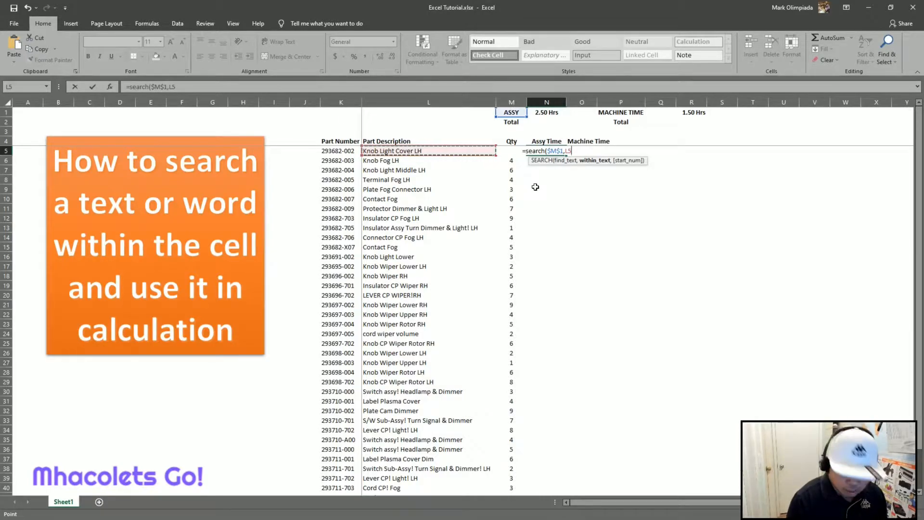
{"action": "type", "text": ","}
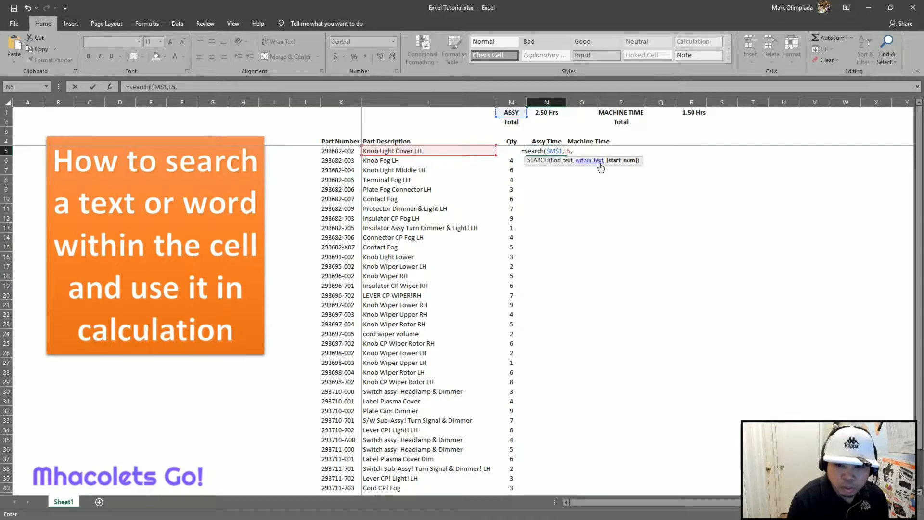
{"action": "type", "text": "1"}
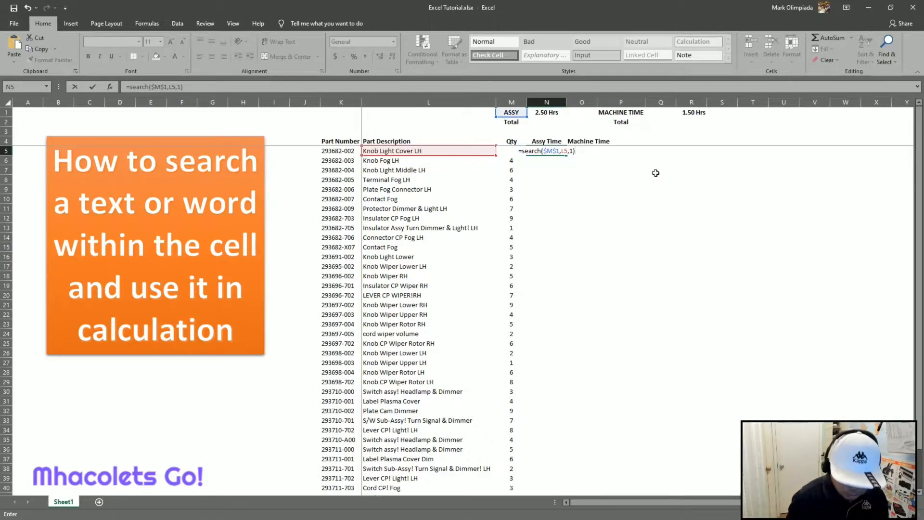
{"action": "key", "text": "Return"}
Step: Copy the SEARCH formula from N5 down the Assy Time column through N44
{"action": "key", "text": "Up"}
{"action": "key", "text": "Up"}
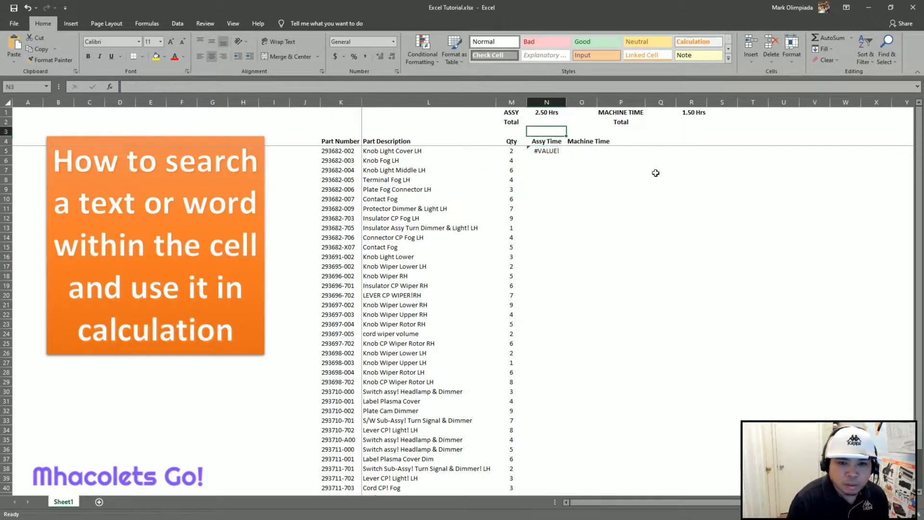
{"action": "key", "text": "Down"}
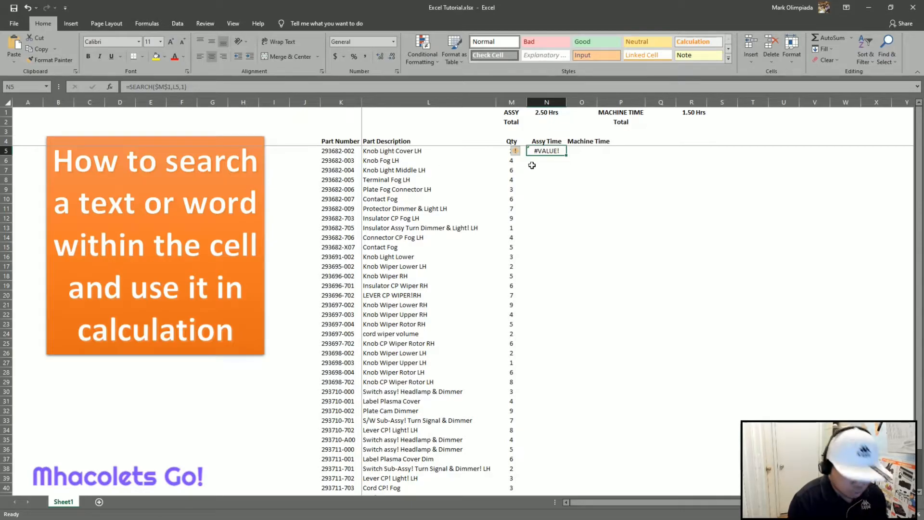
{"action": "key", "text": "Up"}
{"action": "key", "text": "Down"}
{"action": "key", "text": "ctrl+c"}
{"action": "key", "text": "shift+Down"}
{"action": "key", "text": "shift+Down"}
{"action": "key", "text": "shift+Down"}
{"action": "key", "text": "shift+Down"}
{"action": "key", "text": "shift+Down"}
{"action": "key", "text": "shift+Down"}
{"action": "key", "text": "shift+Down"}
{"action": "key", "text": "shift+Down"}
{"action": "key", "text": "shift+Down"}
{"action": "key", "text": "shift+Down"}
{"action": "key", "text": "shift+Down"}
{"action": "key", "text": "shift+Down"}
{"action": "key", "text": "shift+Down"}
{"action": "key", "text": "shift+Down"}
{"action": "key", "text": "shift+Down"}
{"action": "key", "text": "shift+Down"}
{"action": "key", "text": "shift+Down"}
{"action": "key", "text": "shift+Down"}
{"action": "key", "text": "shift+Down"}
{"action": "key", "text": "shift+Down"}
{"action": "key", "text": "shift+Down"}
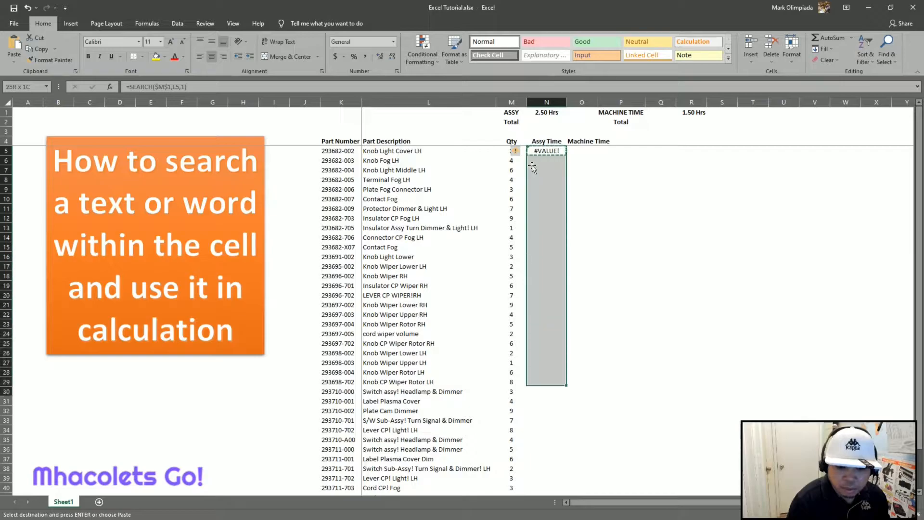
{"action": "scroll", "coordinate": [532, 168], "scroll_direction": "down", "scroll_amount": 2}
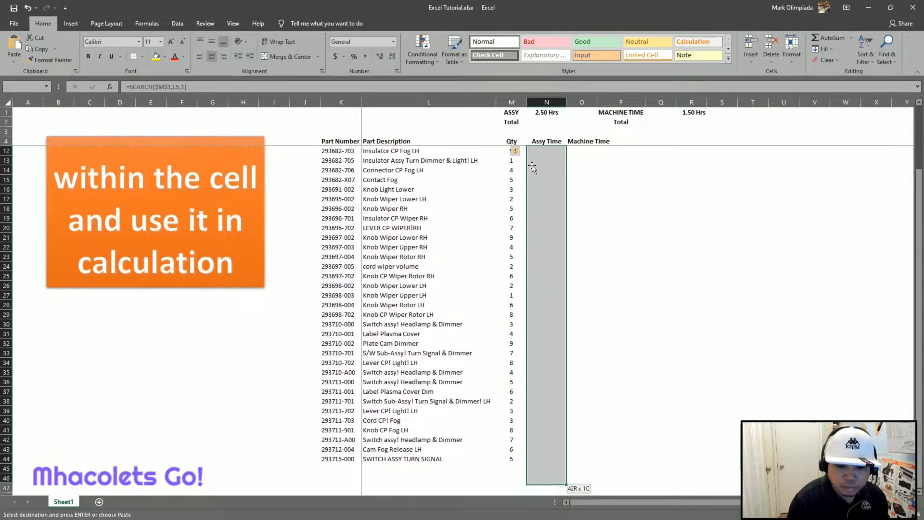
{"action": "key", "text": "shift+Down"}
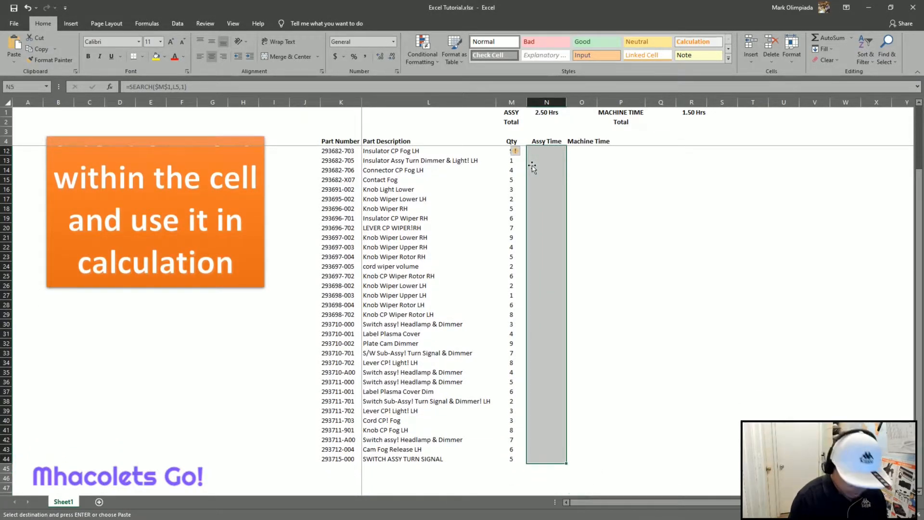
{"action": "key", "text": "Return"}
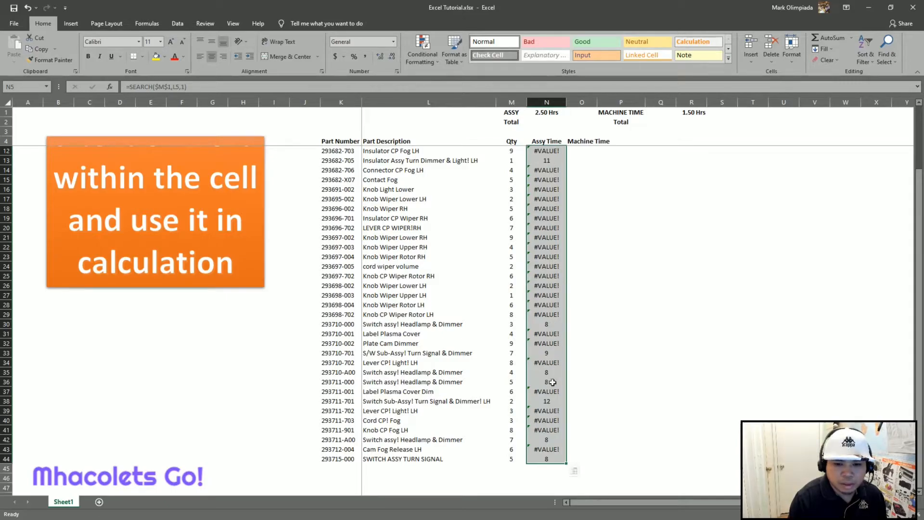
Step: Examine the SEARCH results in the Assy Time column against the part descriptions, from row 13 back up to row 5
{"action": "left_click", "coordinate": [545, 160]}
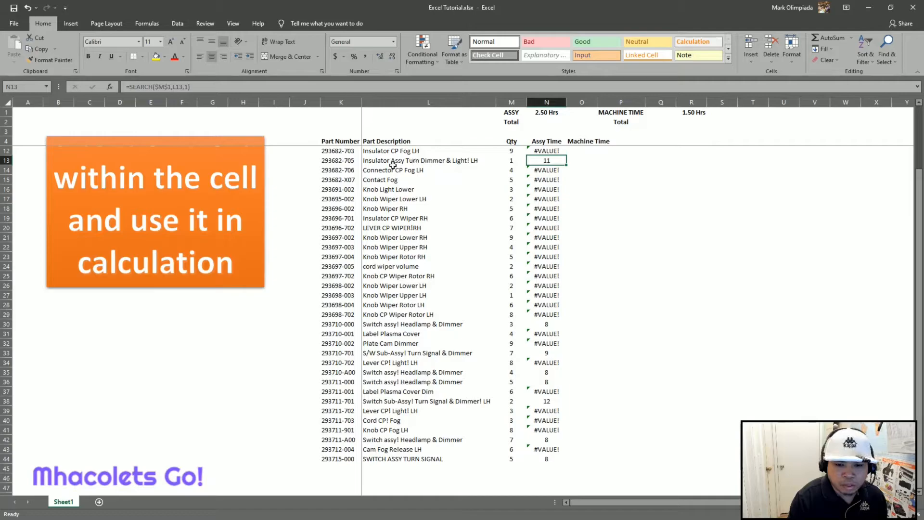
{"action": "key", "text": "Up"}
{"action": "key", "text": "Up"}
{"action": "key", "text": "Up"}
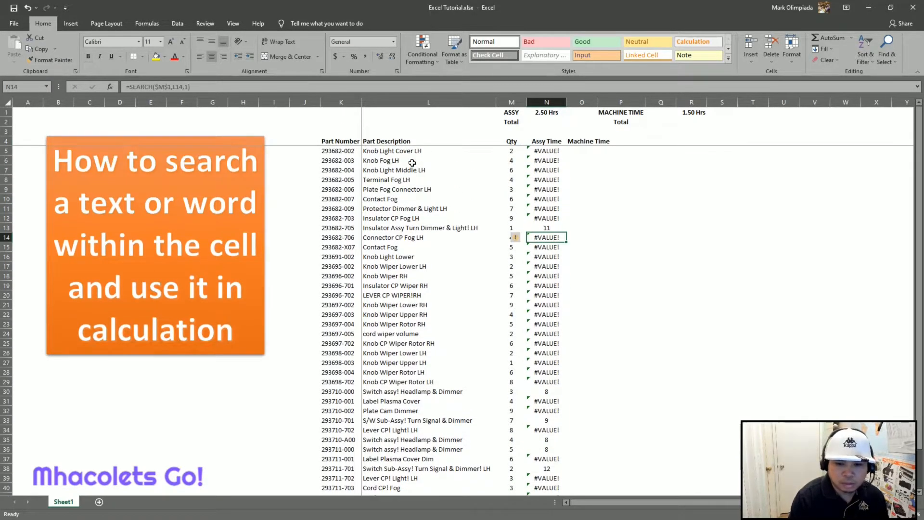
{"action": "key", "text": "Up"}
{"action": "key", "text": "Up"}
{"action": "key", "text": "Up"}
{"action": "key", "text": "Up"}
{"action": "key", "text": "Up"}
{"action": "key", "text": "Down"}
{"action": "key", "text": "Down"}
{"action": "key", "text": "Down"}
{"action": "key", "text": "Down"}
{"action": "key", "text": "Down"}
{"action": "key", "text": "Down"}
{"action": "key", "text": "Down"}
{"action": "key", "text": "Down"}
{"action": "key", "text": "Down"}
{"action": "key", "text": "Down"}
{"action": "key", "text": "Down"}
{"action": "key", "text": "Up"}
{"action": "key", "text": "Up"}
{"action": "key", "text": "Up"}
{"action": "key", "text": "Up"}
{"action": "key", "text": "Up"}
{"action": "key", "text": "Up"}
{"action": "key", "text": "Up"}
{"action": "key", "text": "Up"}
{"action": "key", "text": "Up"}
{"action": "key", "text": "Up"}
{"action": "key", "text": "Up"}
{"action": "key", "text": "Up"}
{"action": "key", "text": "Up"}
{"action": "key", "text": "Up"}
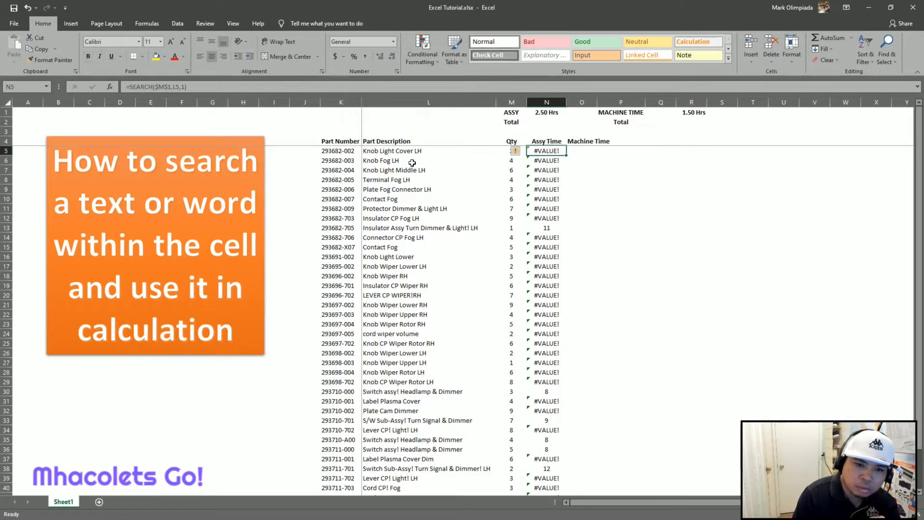
{"action": "key", "text": "Left"}
{"action": "key", "text": "Left"}
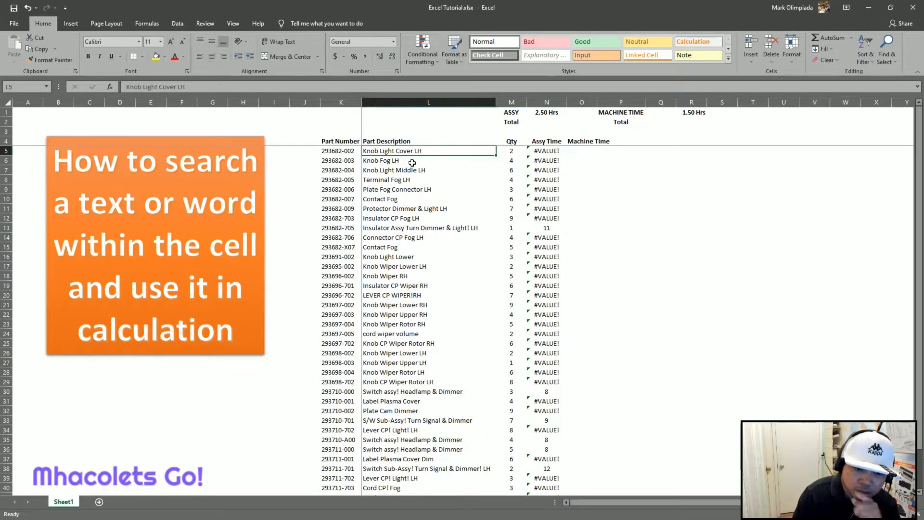
{"action": "key", "text": "Right"}
{"action": "key", "text": "Right"}
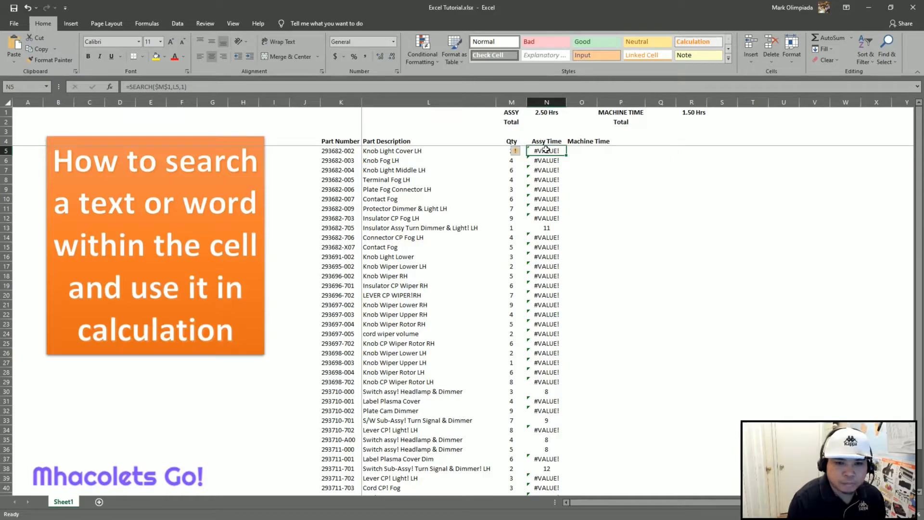
Step: Compare the Assy Time result and quantity in row 13 with the ASSY hours in N1, and review the rows below
{"action": "left_click", "coordinate": [547, 228]}
{"action": "left_click", "coordinate": [553, 113]}
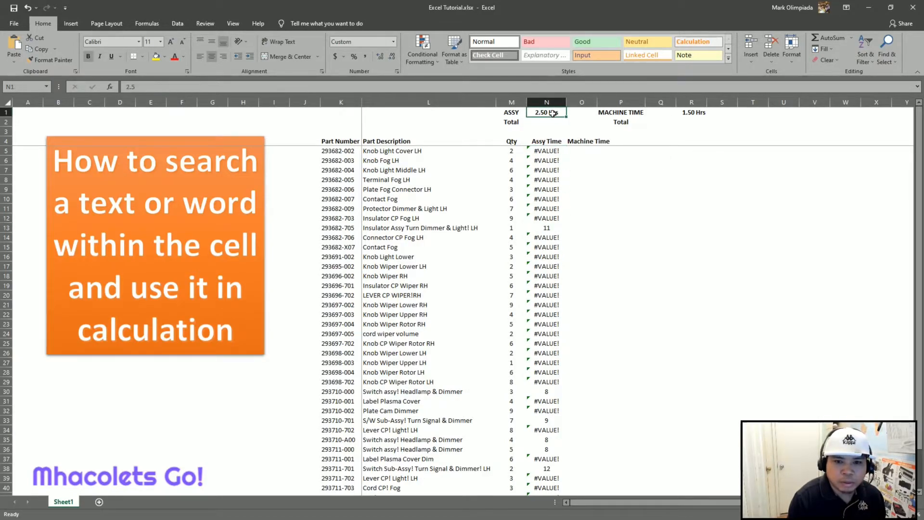
{"action": "left_click", "coordinate": [548, 229]}
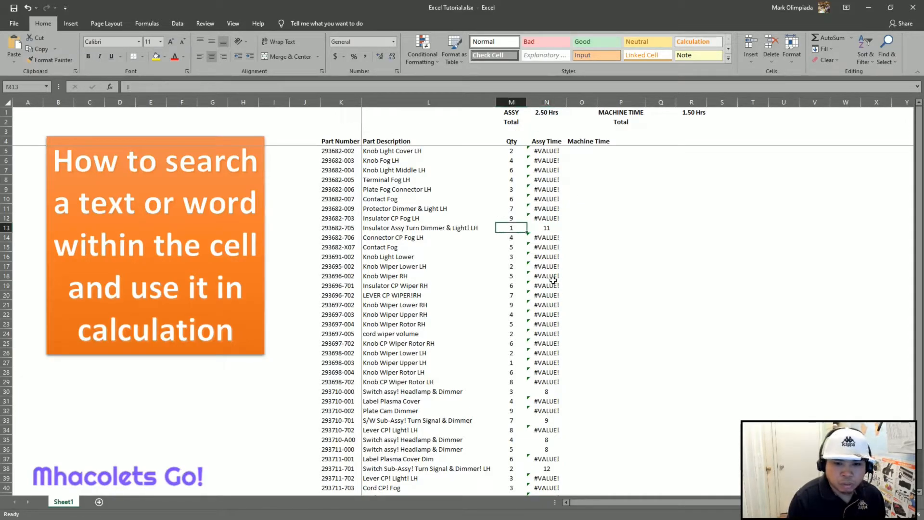
{"action": "key", "text": "Down"}
{"action": "key", "text": "Down"}
{"action": "key", "text": "Down"}
{"action": "key", "text": "Down"}
{"action": "key", "text": "Down"}
{"action": "key", "text": "Down"}
{"action": "key", "text": "Down"}
{"action": "key", "text": "Down"}
{"action": "key", "text": "Down"}
{"action": "key", "text": "Down"}
{"action": "key", "text": "Down"}
{"action": "key", "text": "Down"}
{"action": "key", "text": "Down"}
{"action": "key", "text": "Down"}
{"action": "key", "text": "Down"}
{"action": "key", "text": "Down"}
{"action": "key", "text": "Down"}
{"action": "key", "text": "Down"}
{"action": "key", "text": "Down"}
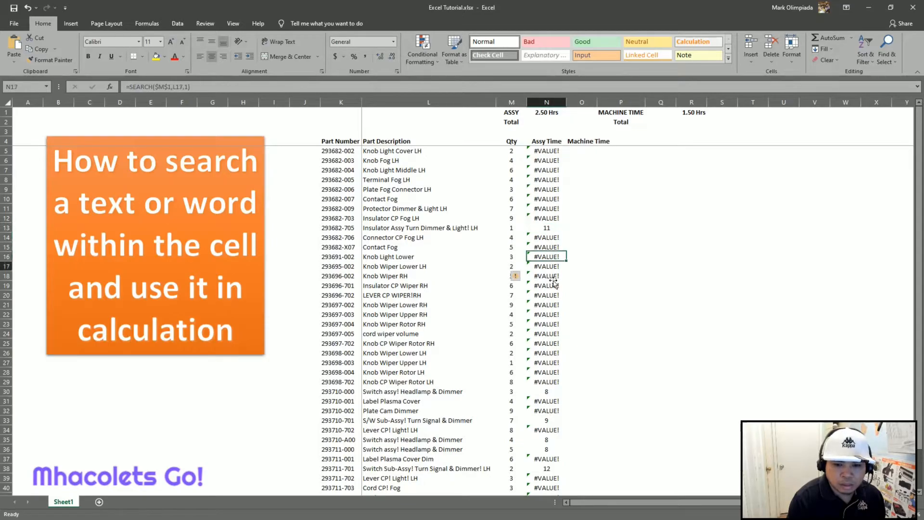
{"action": "key", "text": "Up"}
{"action": "key", "text": "Up"}
{"action": "key", "text": "Up"}
{"action": "key", "text": "Up"}
{"action": "key", "text": "Up"}
{"action": "key", "text": "Up"}
{"action": "key", "text": "Up"}
{"action": "key", "text": "Up"}
{"action": "key", "text": "Up"}
{"action": "key", "text": "Up"}
{"action": "key", "text": "Up"}
{"action": "key", "text": "Up"}
{"action": "key", "text": "Up"}
{"action": "key", "text": "Up"}
{"action": "key", "text": "Up"}
{"action": "key", "text": "Up"}
{"action": "key", "text": "Up"}
{"action": "key", "text": "Up"}
{"action": "key", "text": "Up"}
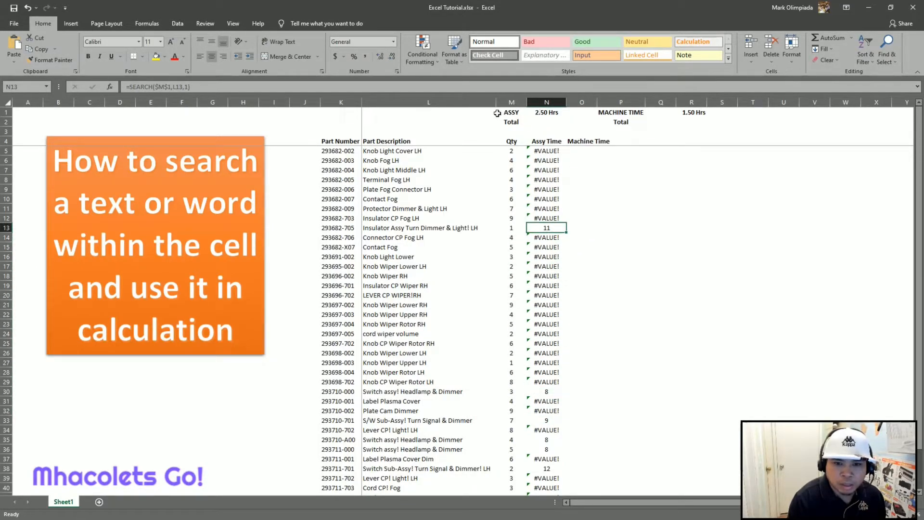
Step: Check the ASSY hours value in N1 and return to the first Assy Time formula in N5
{"action": "left_click", "coordinate": [550, 111]}
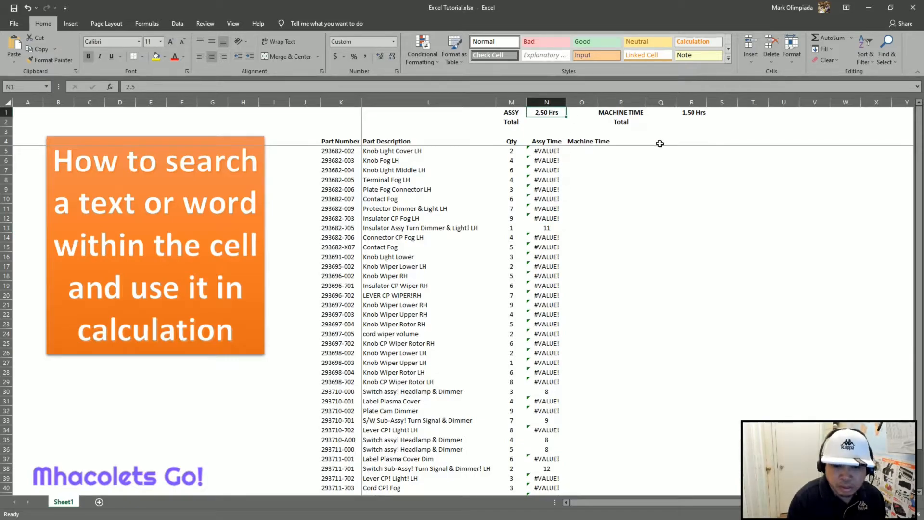
{"action": "key", "text": "Down"}
{"action": "key", "text": "Down"}
{"action": "key", "text": "Up"}
{"action": "key", "text": "Up"}
{"action": "key", "text": "Down"}
{"action": "key", "text": "Down"}
{"action": "key", "text": "Down"}
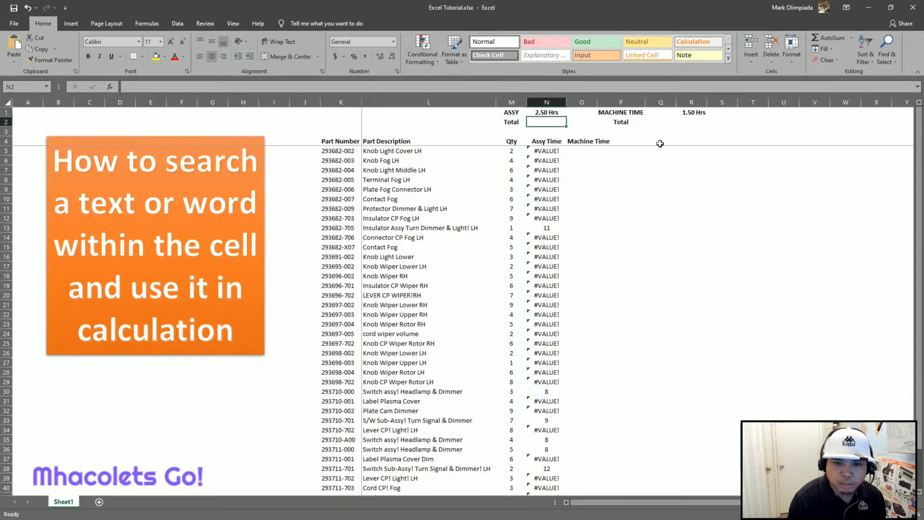
{"action": "key", "text": "Down"}
{"action": "key", "text": "Down"}
{"action": "key", "text": "Up"}
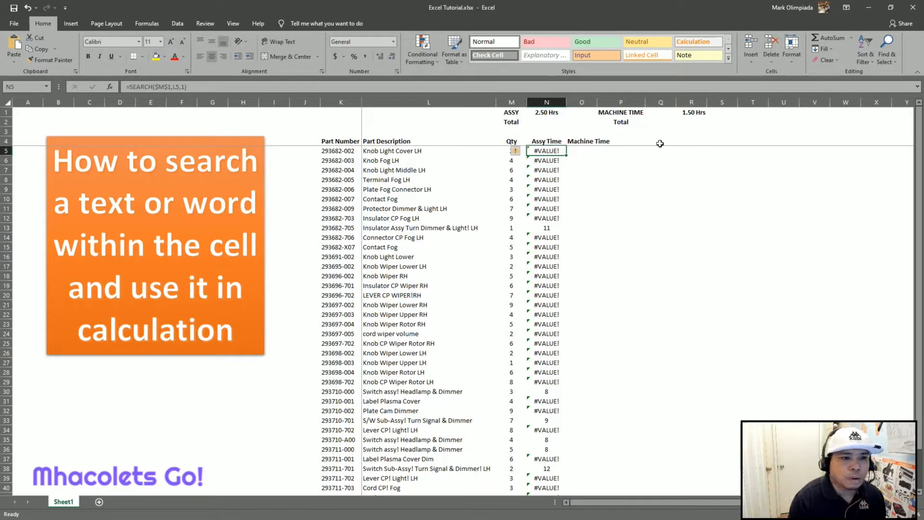
Step: Edit the first Assy Time formula in N5 and insert the IF function in front of the SEARCH expression
{"action": "left_click", "coordinate": [132, 86]}
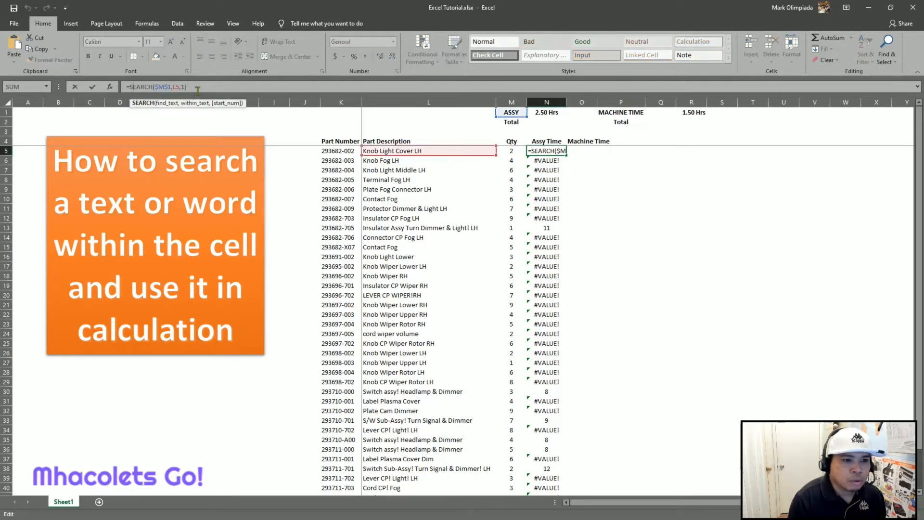
{"action": "left_click", "coordinate": [128, 90]}
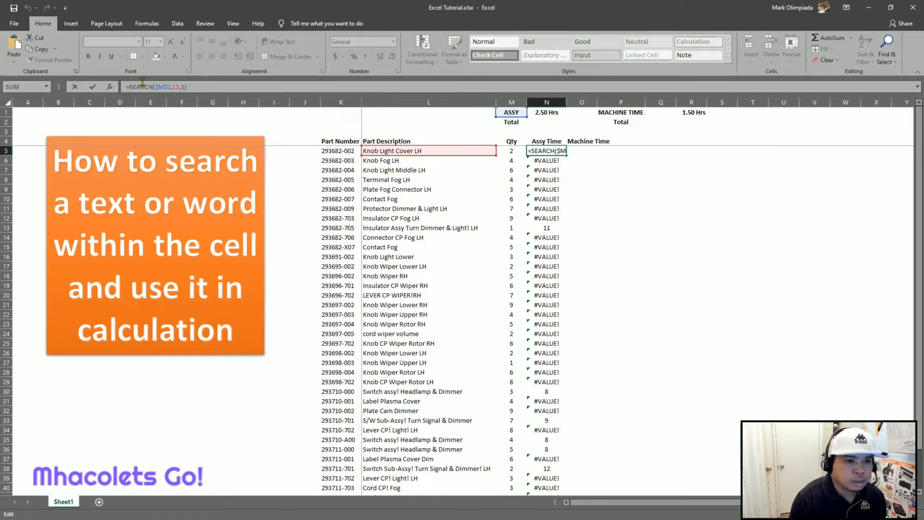
{"action": "left_click", "coordinate": [196, 84], "text": "shift"}
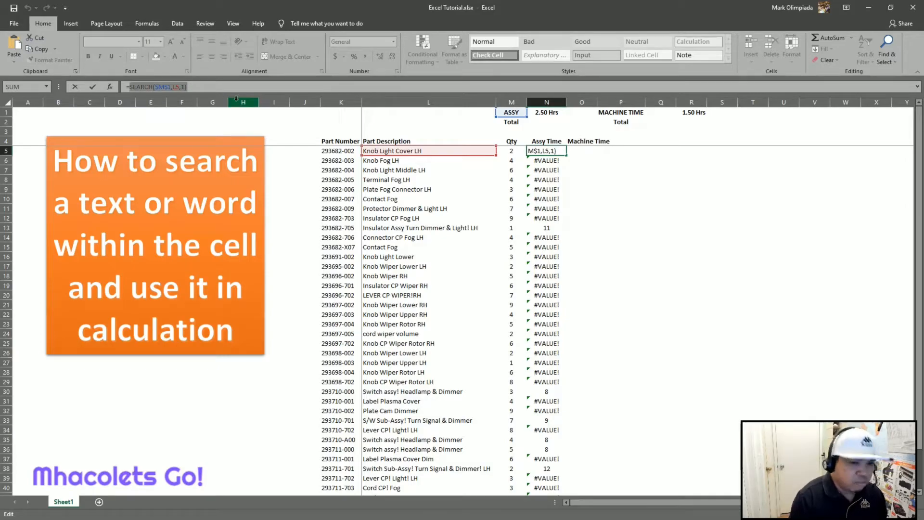
{"action": "left_click", "coordinate": [184, 97]}
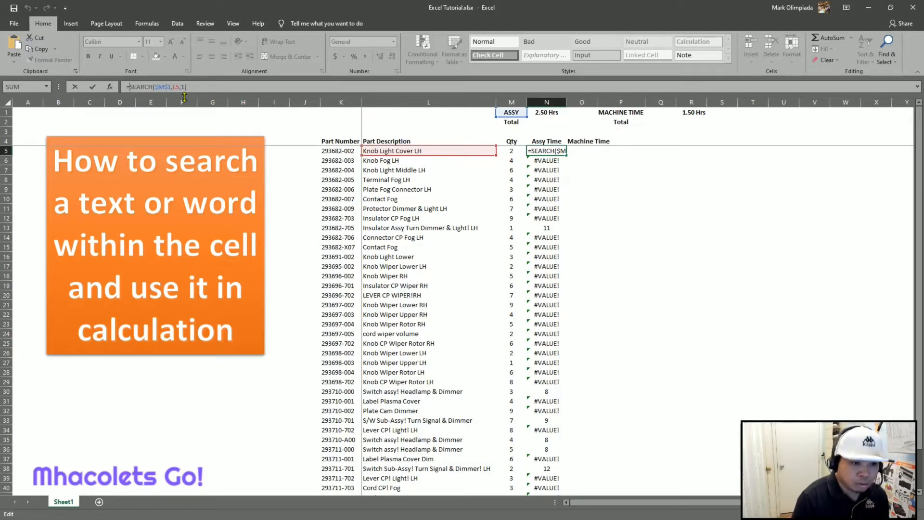
{"action": "left_click_drag", "start_coordinate": [187, 88], "coordinate": [132, 88]}
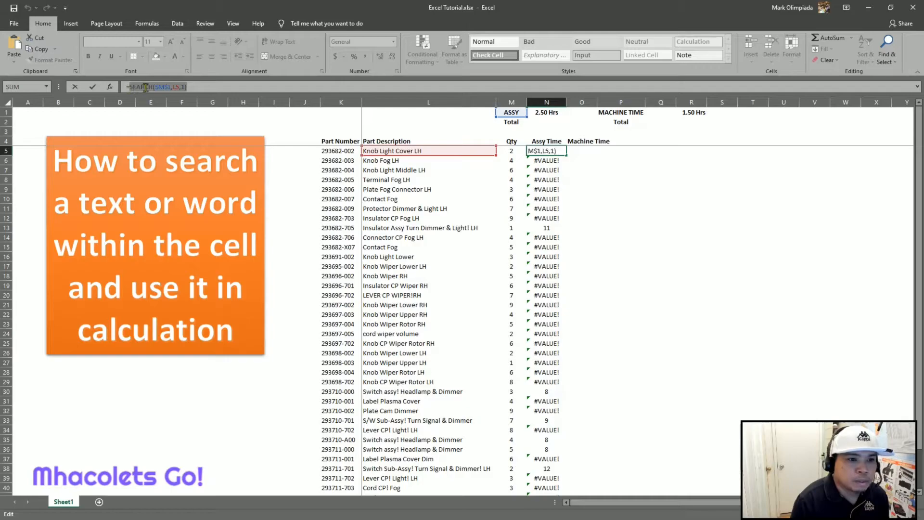
{"action": "right_click", "coordinate": [130, 88]}
{"action": "left_click", "coordinate": [164, 110]}
{"action": "left_click", "coordinate": [186, 96]}
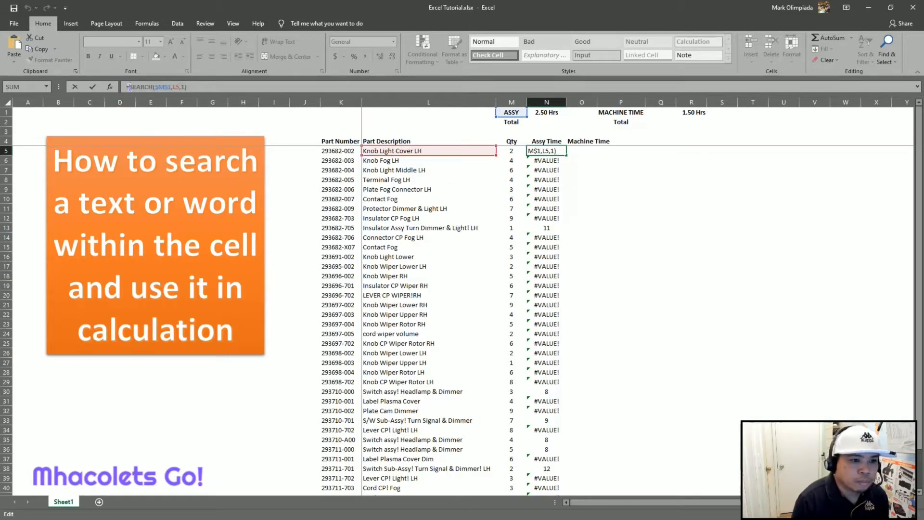
{"action": "type", "text": "if"}
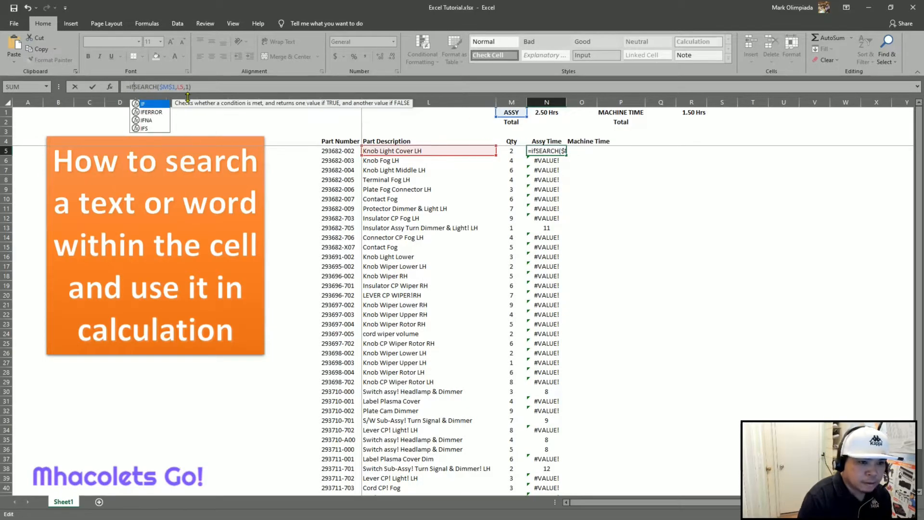
{"action": "type", "text": "is"}
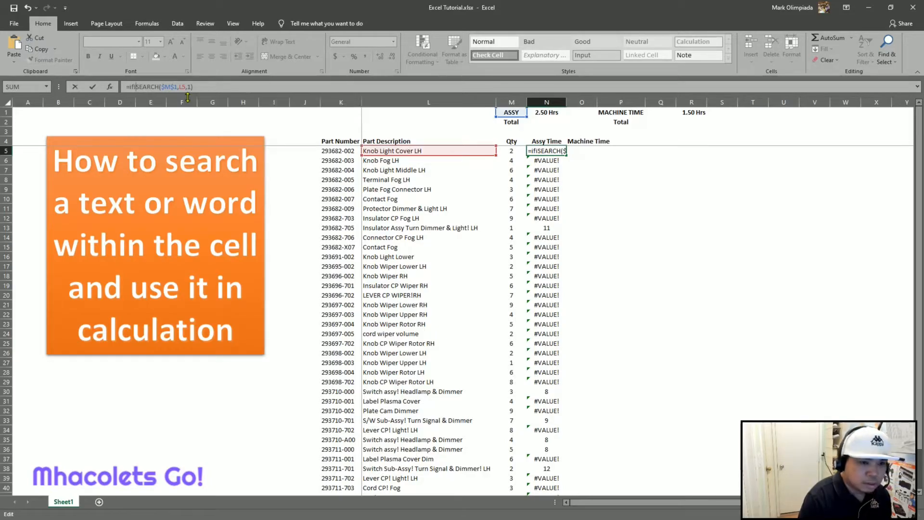
{"action": "key", "text": "BackSpace"}
{"action": "key", "text": "BackSpace"}
Step: Wrap the SEARCH expression in ISERROR as the logical test of the IF function in N5
{"action": "type", "text": "(is"}
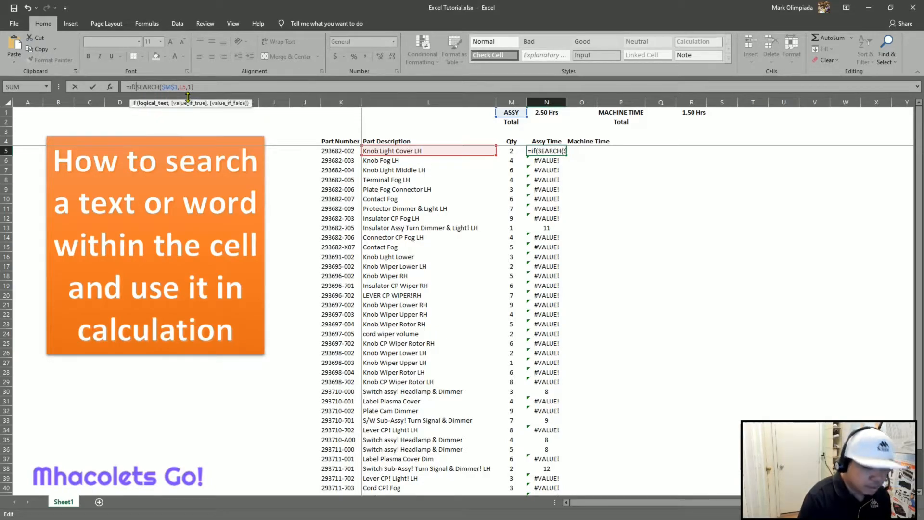
{"action": "key", "text": "Down"}
{"action": "key", "text": "Down"}
{"action": "key", "text": "Down"}
{"action": "key", "text": "Down"}
{"action": "key", "text": "Down"}
{"action": "key", "text": "Down"}
{"action": "key", "text": "Down"}
{"action": "key", "text": "Up"}
{"action": "key", "text": "Up"}
{"action": "key", "text": "Up"}
{"action": "key", "text": "Up"}
{"action": "key", "text": "Up"}
{"action": "key", "text": "Up"}
{"action": "key", "text": "Up"}
{"action": "key", "text": "Down"}
{"action": "key", "text": "Down"}
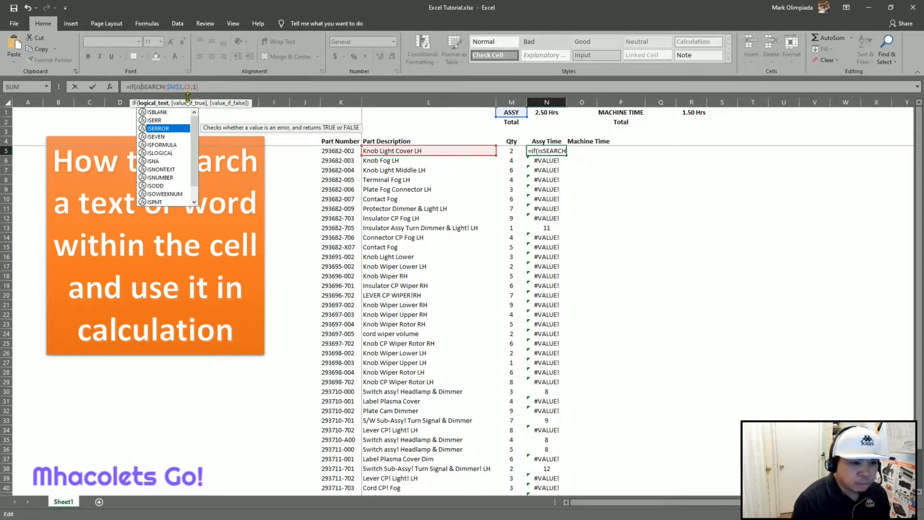
{"action": "key", "text": "Tab"}
{"action": "type", "text": ")"}
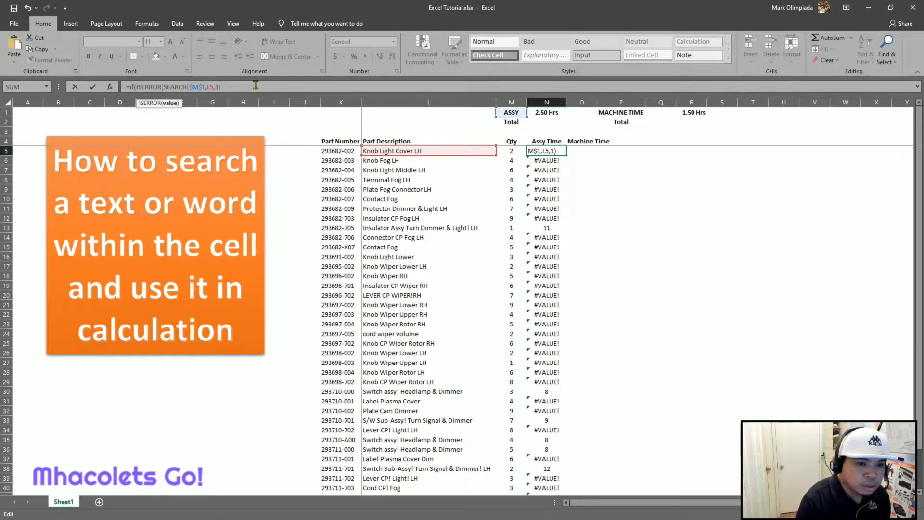
{"action": "type", "text": ")"}
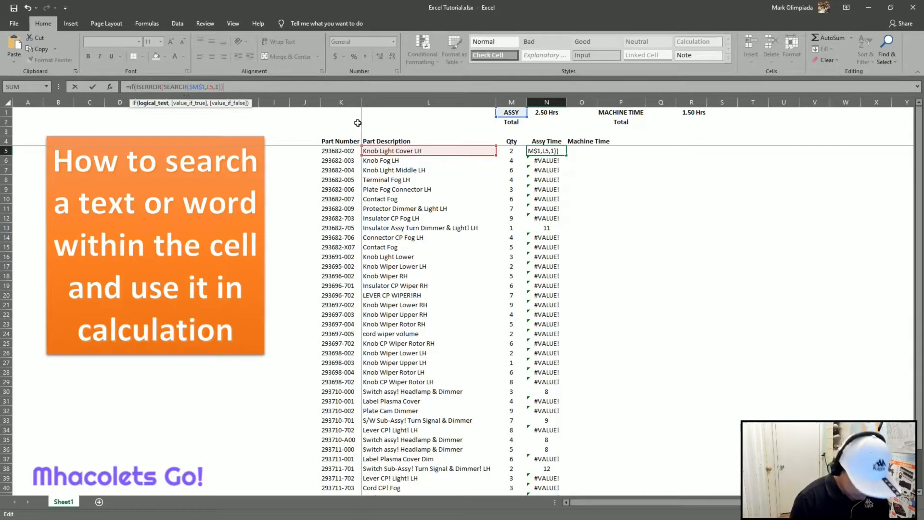
Step: Complete the IF formula in N5 with "-" as the true value and the absolute reference $N$1 as the false value
{"action": "type", "text": ","}
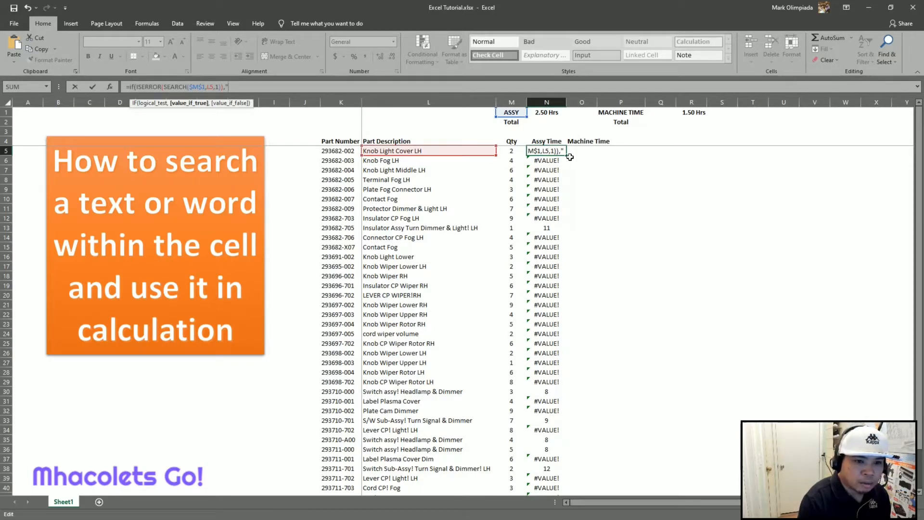
{"action": "type", "text": "\""}
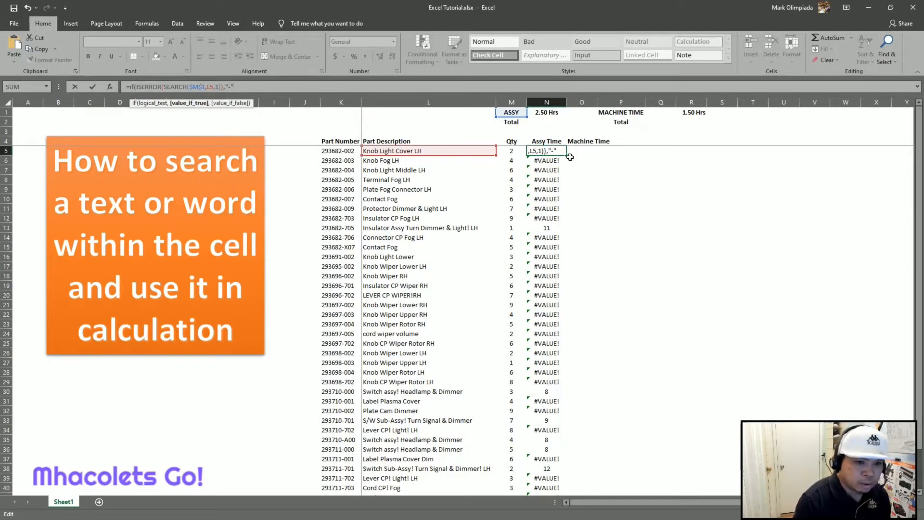
{"action": "type", "text": ","}
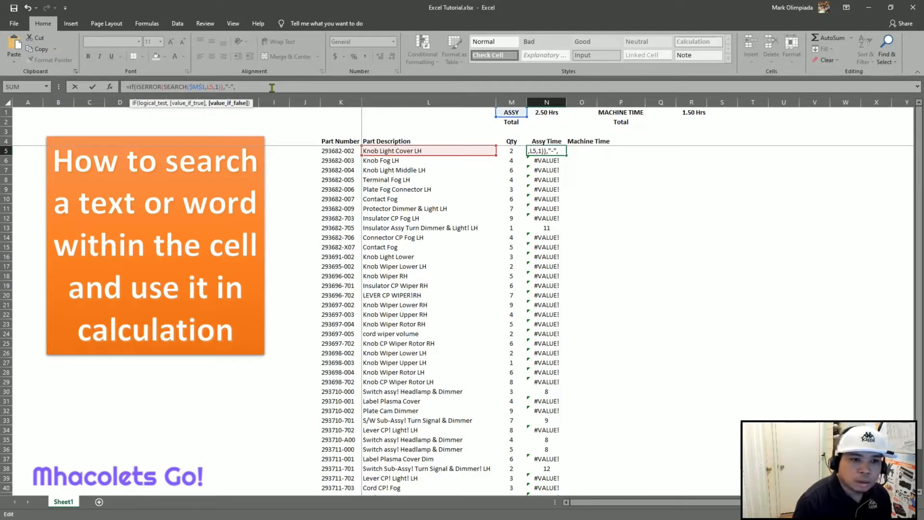
{"action": "left_click", "coordinate": [549, 113]}
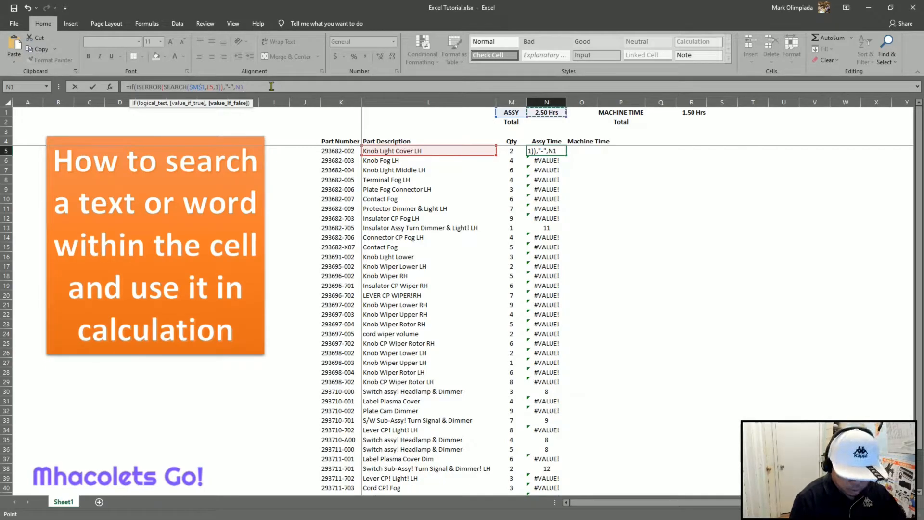
{"action": "key", "text": "F4"}
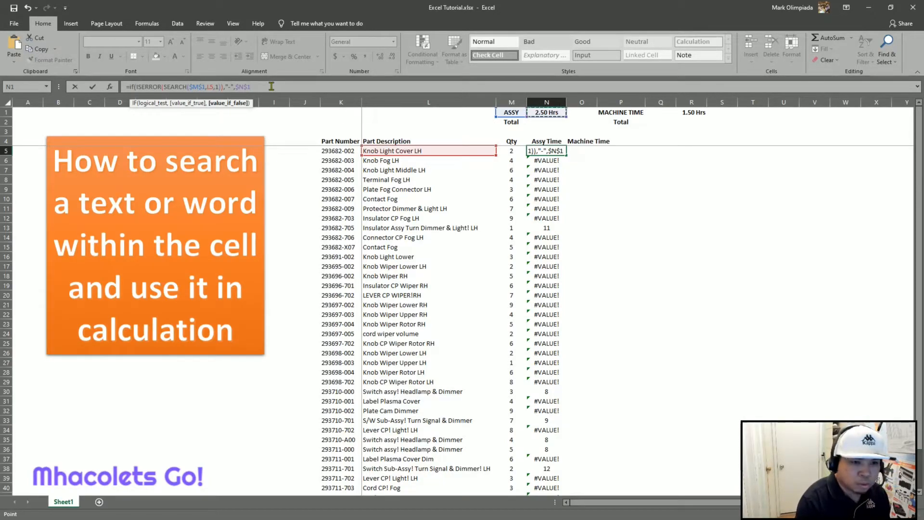
{"action": "type", "text": ")"}
{"action": "key", "text": "Return"}
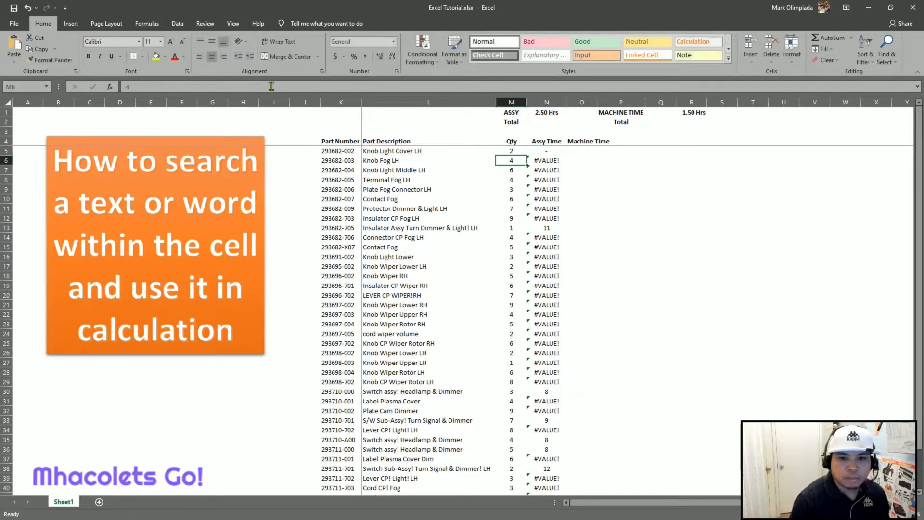
Step: Check the new IF result in N5 against the row's quantity and the Assy Time cells below it
{"action": "key", "text": "Up"}
{"action": "key", "text": "Left"}
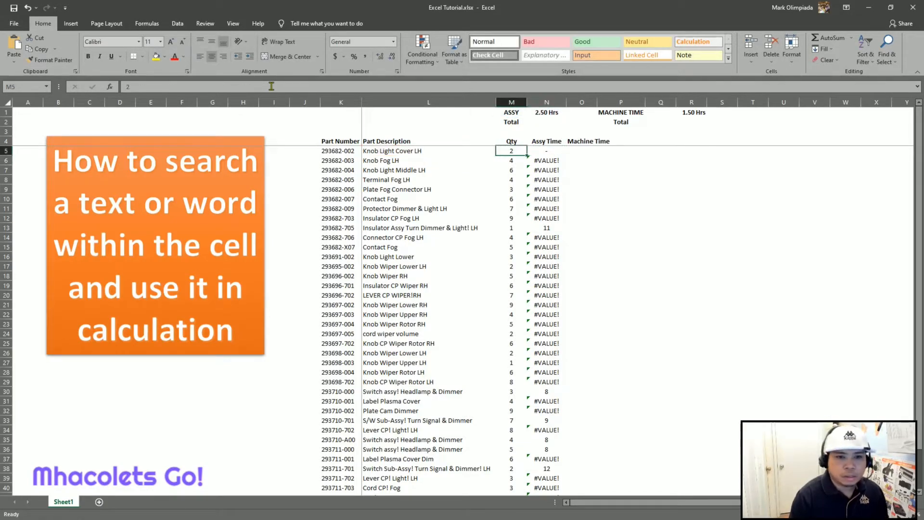
{"action": "key", "text": "Right"}
{"action": "key", "text": "Up"}
{"action": "key", "text": "Down"}
{"action": "key", "text": "Left"}
{"action": "key", "text": "Left"}
{"action": "key", "text": "Right"}
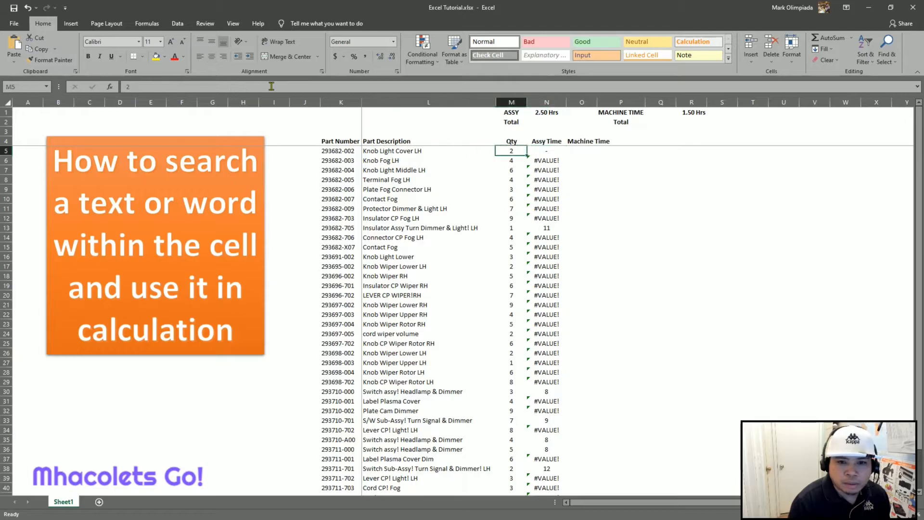
{"action": "key", "text": "Right"}
{"action": "key", "text": "Down"}
{"action": "key", "text": "Down"}
{"action": "key", "text": "Down"}
{"action": "key", "text": "Up"}
{"action": "key", "text": "Up"}
{"action": "key", "text": "Up"}
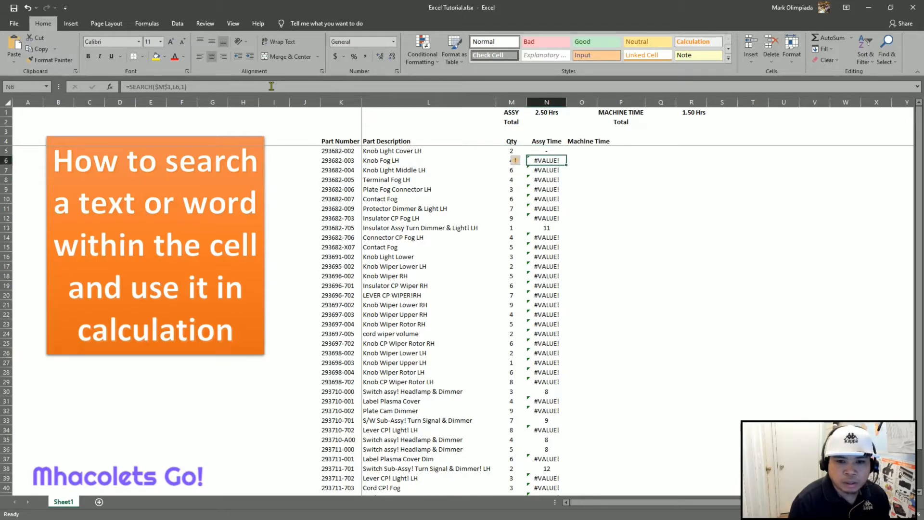
Step: Copy the IF formula from N5 down the Assy Time column through N44
{"action": "key", "text": "ctrl+c"}
{"action": "key", "text": "shift+Down"}
{"action": "key", "text": "shift+Down"}
{"action": "key", "text": "shift+Down"}
{"action": "key", "text": "shift+Down"}
{"action": "key", "text": "shift+Down"}
{"action": "key", "text": "shift+Down"}
{"action": "key", "text": "shift+Down"}
{"action": "key", "text": "shift+Down"}
{"action": "key", "text": "shift+Down"}
{"action": "key", "text": "shift+Down"}
{"action": "key", "text": "shift+Down"}
{"action": "key", "text": "shift+Down"}
{"action": "key", "text": "shift+Down"}
{"action": "key", "text": "shift+Down"}
{"action": "key", "text": "shift+Down"}
{"action": "key", "text": "shift+Down"}
{"action": "key", "text": "shift+Down"}
{"action": "key", "text": "shift+Down"}
{"action": "key", "text": "shift+Down"}
{"action": "key", "text": "shift+Down"}
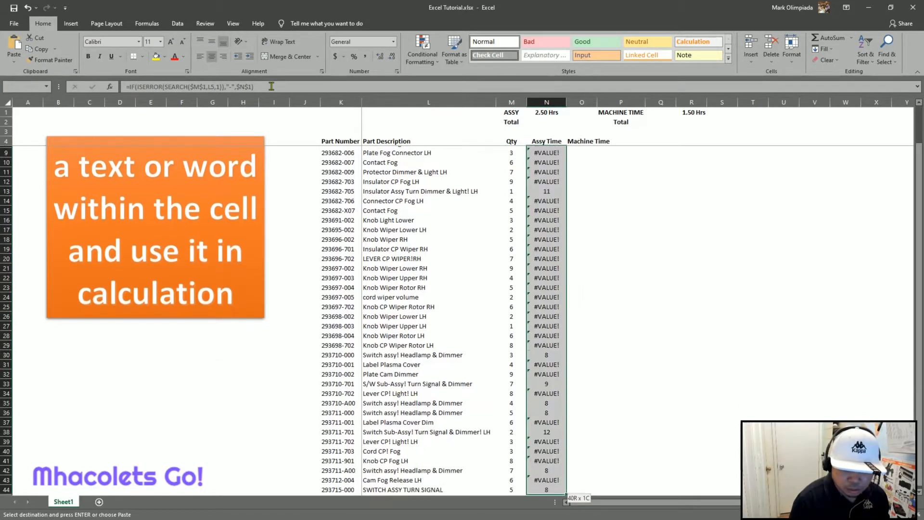
{"action": "key", "text": "Return"}
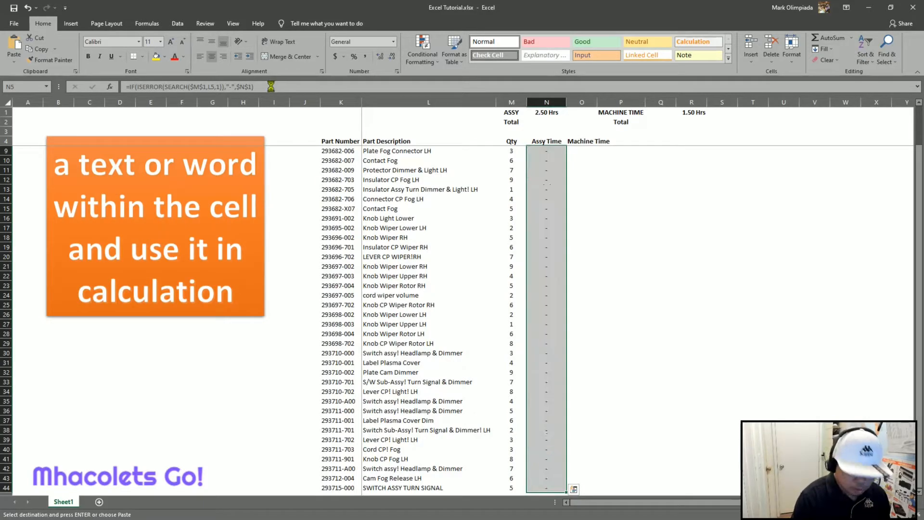
Step: Examine the copied Assy Time results from the top of the list past row 44 and back up to the header
{"action": "key", "text": "Down"}
{"action": "key", "text": "Down"}
{"action": "key", "text": "Down"}
{"action": "key", "text": "Down"}
{"action": "key", "text": "Down"}
{"action": "key", "text": "Down"}
{"action": "key", "text": "Down"}
{"action": "key", "text": "Down"}
{"action": "key", "text": "Down"}
{"action": "key", "text": "Down"}
{"action": "key", "text": "Down"}
{"action": "key", "text": "Down"}
{"action": "key", "text": "Down"}
{"action": "key", "text": "Down"}
{"action": "key", "text": "Down"}
{"action": "key", "text": "Down"}
{"action": "key", "text": "Down"}
{"action": "key", "text": "Down"}
{"action": "key", "text": "Down"}
{"action": "key", "text": "Down"}
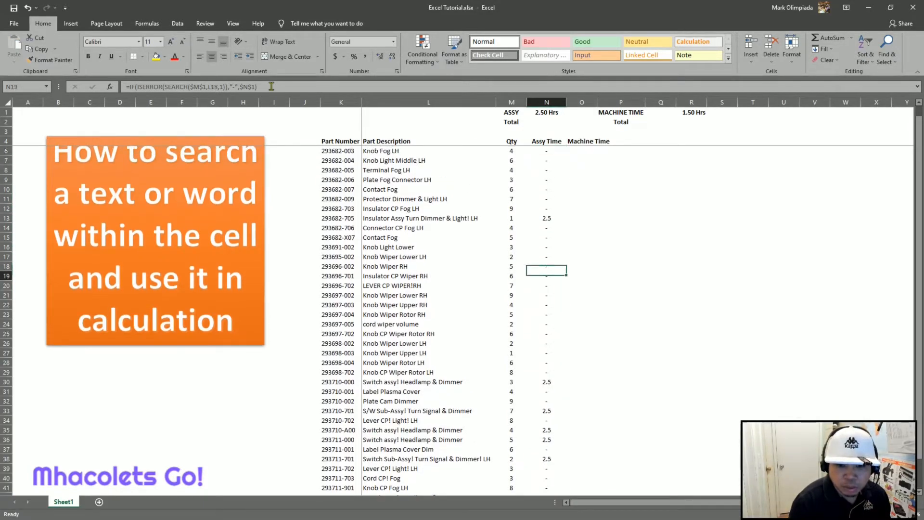
{"action": "key", "text": "Up"}
{"action": "key", "text": "Up"}
{"action": "key", "text": "Up"}
{"action": "key", "text": "Up"}
{"action": "key", "text": "Up"}
{"action": "key", "text": "Up"}
{"action": "key", "text": "Up"}
{"action": "key", "text": "Up"}
{"action": "key", "text": "Up"}
{"action": "key", "text": "Up"}
{"action": "key", "text": "Up"}
{"action": "key", "text": "Up"}
{"action": "key", "text": "Up"}
{"action": "key", "text": "Up"}
{"action": "key", "text": "Up"}
{"action": "key", "text": "Up"}
{"action": "key", "text": "Up"}
{"action": "key", "text": "Up"}
{"action": "key", "text": "Up"}
{"action": "key", "text": "Up"}
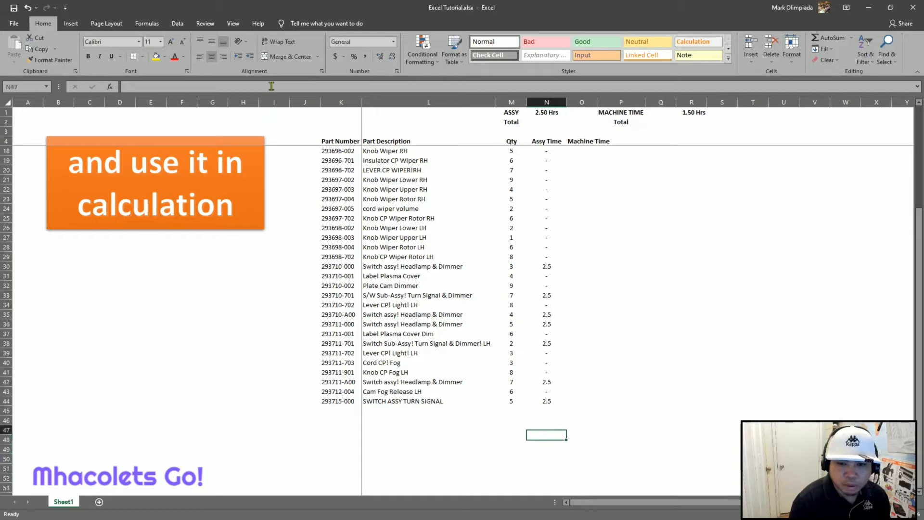
{"action": "key", "text": "Up"}
{"action": "key", "text": "Up"}
{"action": "key", "text": "Up"}
{"action": "key", "text": "Up"}
{"action": "key", "text": "Up"}
{"action": "key", "text": "Up"}
{"action": "key", "text": "Up"}
{"action": "key", "text": "Up"}
{"action": "key", "text": "Up"}
{"action": "key", "text": "Up"}
{"action": "key", "text": "Up"}
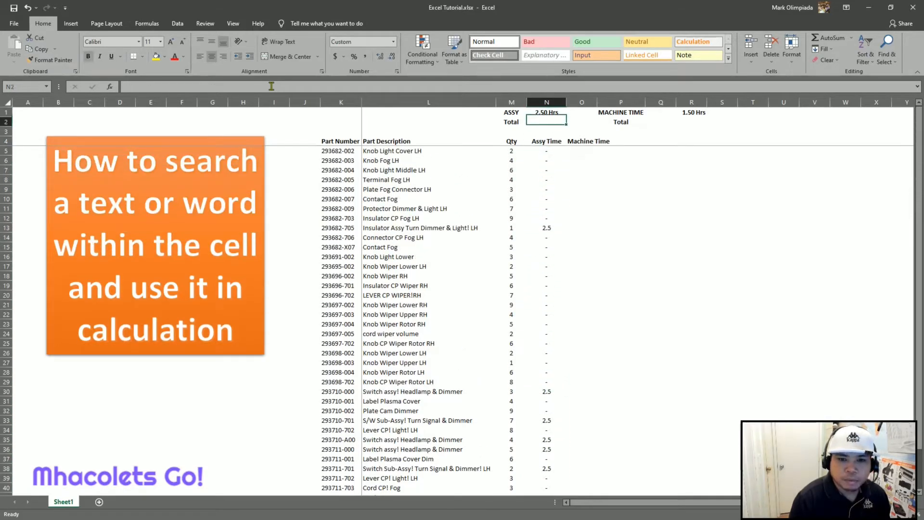
{"action": "key", "text": "Up"}
{"action": "key", "text": "Up"}
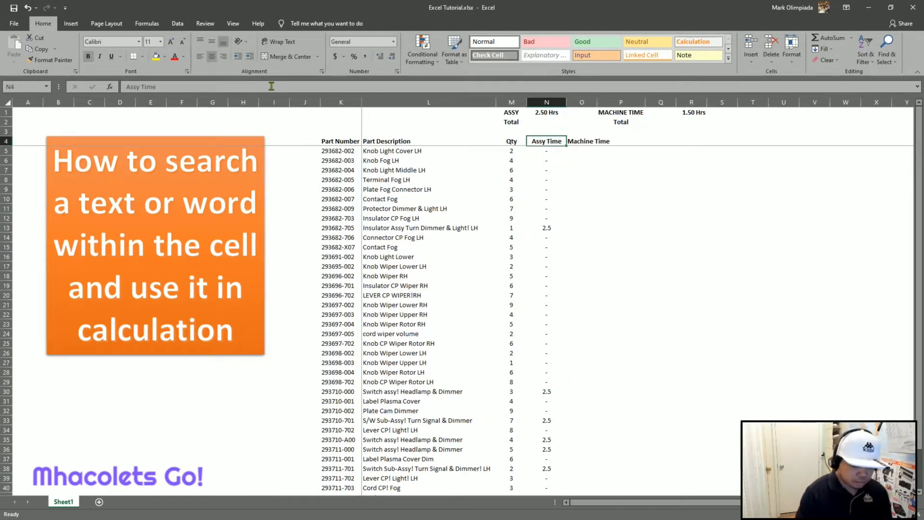
Step: Compare the Assy Time hours with the part descriptions containing ASSY, down the list to row 38
{"action": "key", "text": "Down"}
{"action": "key", "text": "Down"}
{"action": "key", "text": "Down"}
{"action": "key", "text": "Down"}
{"action": "key", "text": "Down"}
{"action": "key", "text": "Down"}
{"action": "key", "text": "Down"}
{"action": "key", "text": "Down"}
{"action": "key", "text": "Down"}
{"action": "key", "text": "Down"}
{"action": "key", "text": "Down"}
{"action": "key", "text": "Up"}
{"action": "key", "text": "Up"}
{"action": "key", "text": "Left"}
{"action": "key", "text": "Left"}
{"action": "scroll", "coordinate": [272, 87], "scroll_direction": "down", "scroll_amount": 3}
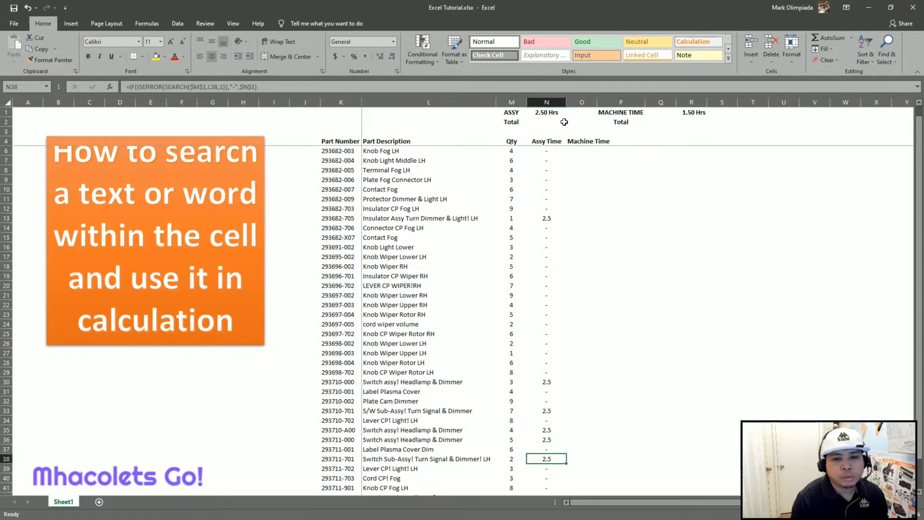
Step: Insert a column before Machine Time, head it "Total No. of Assy Hrs" in O4, and widen it to fit the header
{"action": "left_click", "coordinate": [564, 122]}
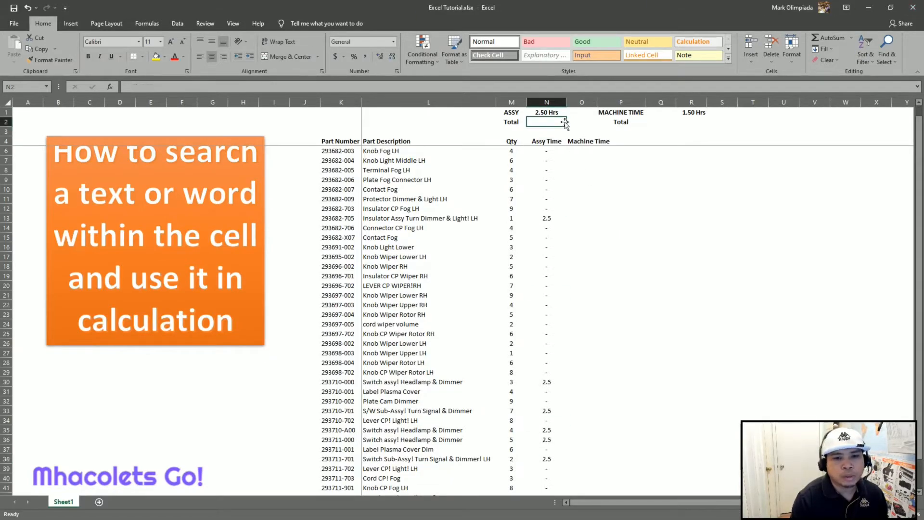
{"action": "key", "text": "Down"}
{"action": "key", "text": "Down"}
{"action": "key", "text": "Right"}
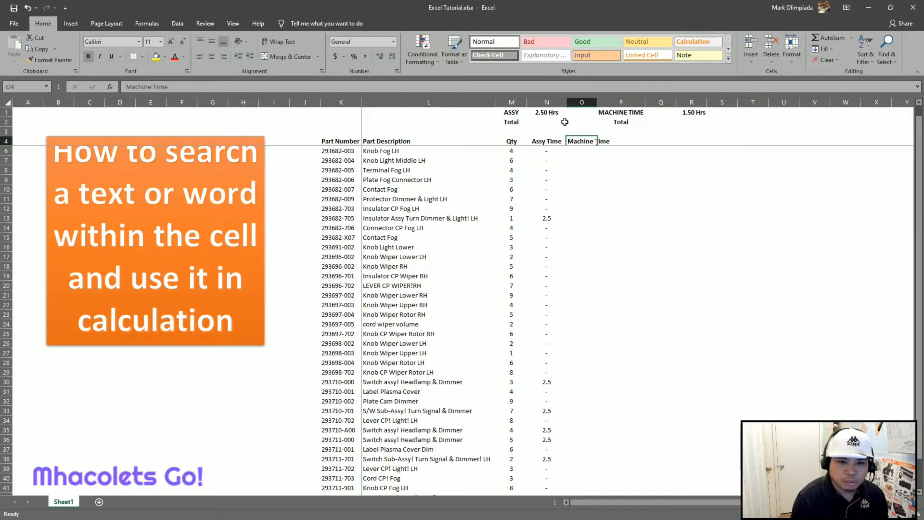
{"action": "key", "text": "Left"}
{"action": "key", "text": "Left"}
{"action": "key", "text": "Left"}
{"action": "key", "text": "Right"}
{"action": "key", "text": "Right"}
{"action": "key", "text": "Right"}
{"action": "key", "text": "Left"}
{"action": "key", "text": "Right"}
{"action": "key", "text": "ctrl+space"}
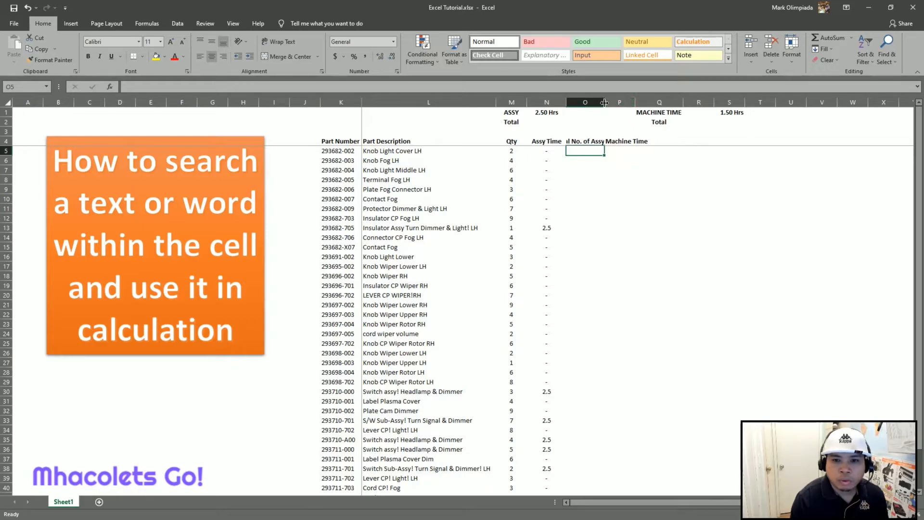
{"action": "left_click_drag", "start_coordinate": [604, 103], "coordinate": [635, 103]}
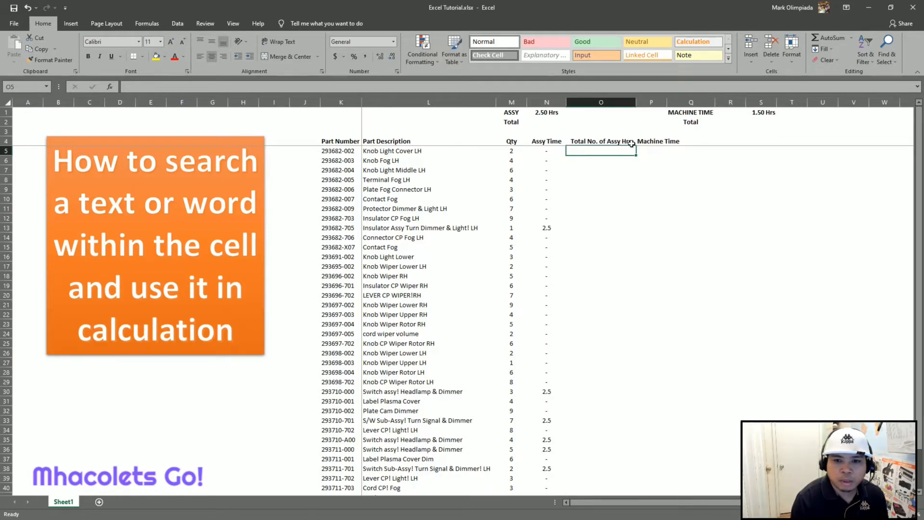
{"action": "left_click", "coordinate": [505, 150]}
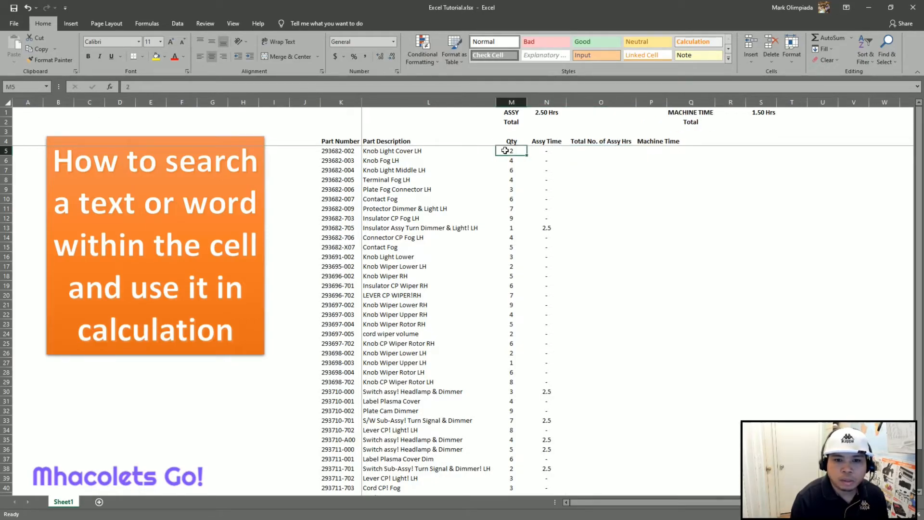
Step: Begin an IFS formula in O5 whose first condition returns "-" when N5="-"
{"action": "left_click", "coordinate": [606, 151]}
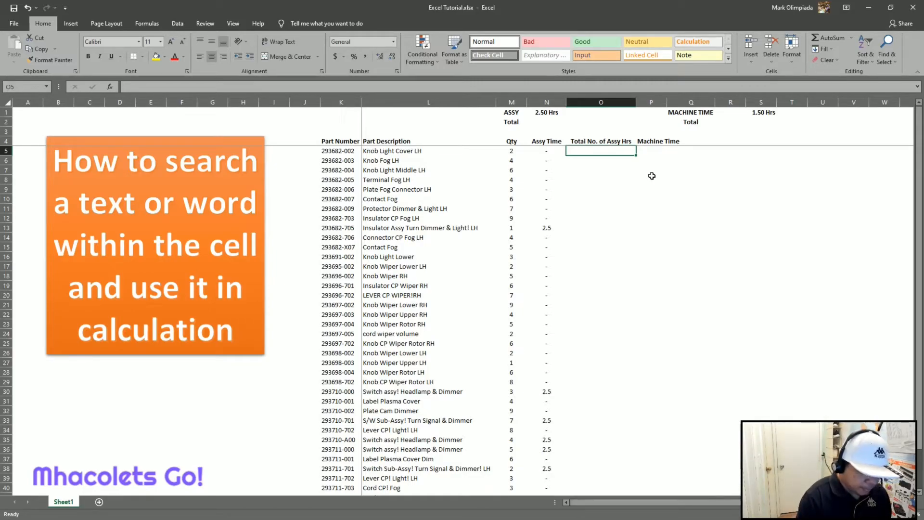
{"action": "type", "text": "=ifs"}
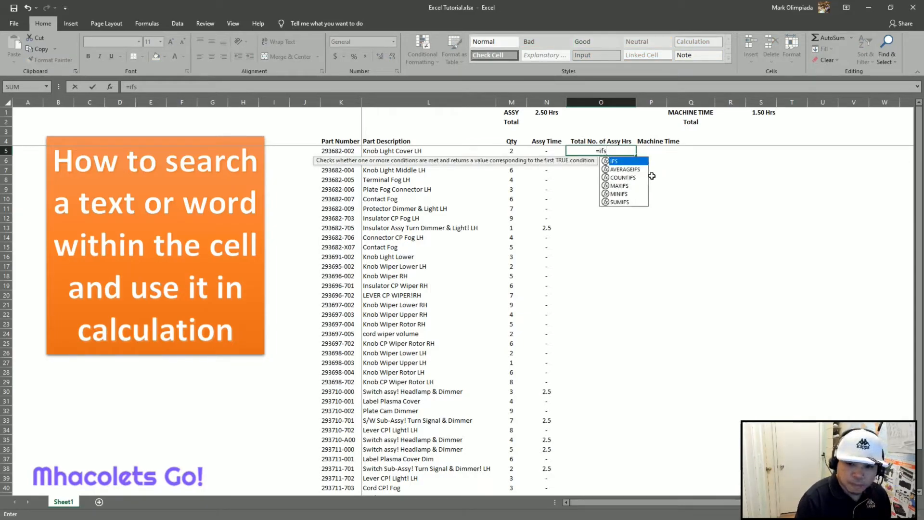
{"action": "type", "text": "("}
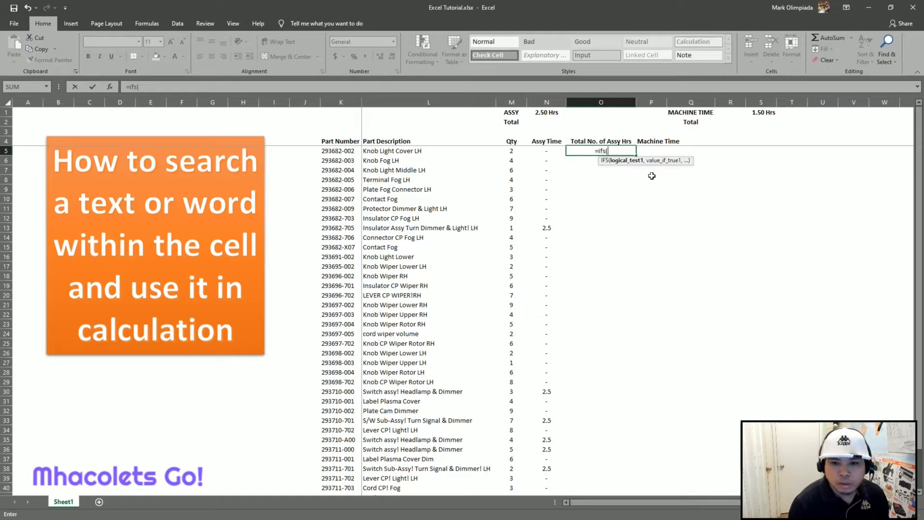
{"action": "left_click", "coordinate": [552, 150]}
{"action": "type", "text": "=\"-\""}
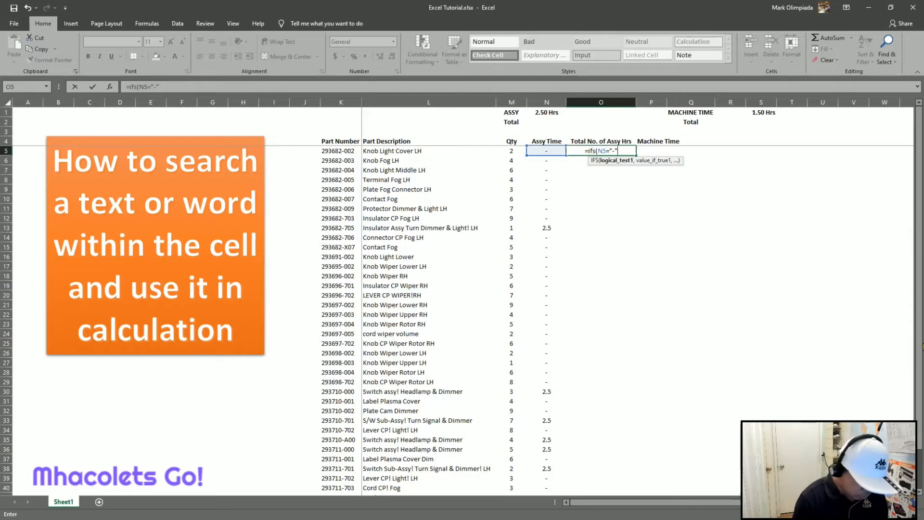
{"action": "type", "text": ",\"-\""}
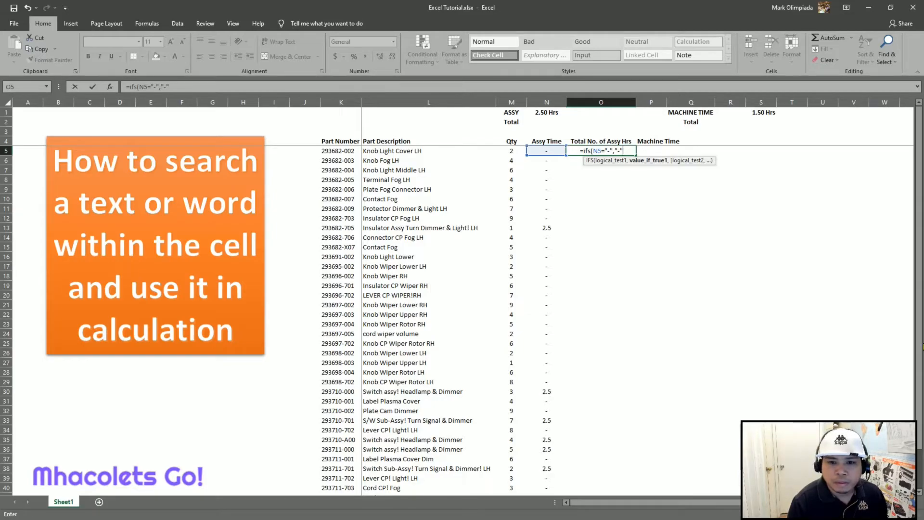
{"action": "type", "text": ","}
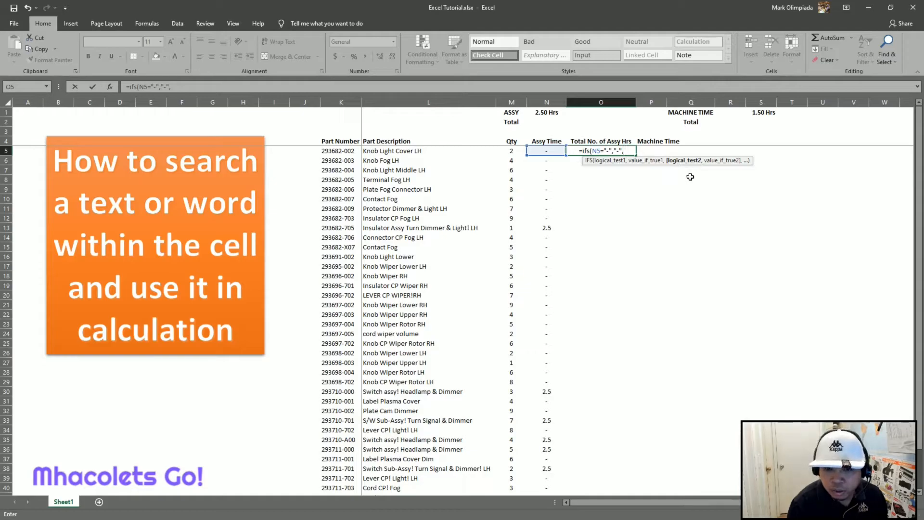
Step: Complete the IFS formula in O5 with a second condition, N5>0, that returns M5*N5
{"action": "left_click", "coordinate": [554, 151]}
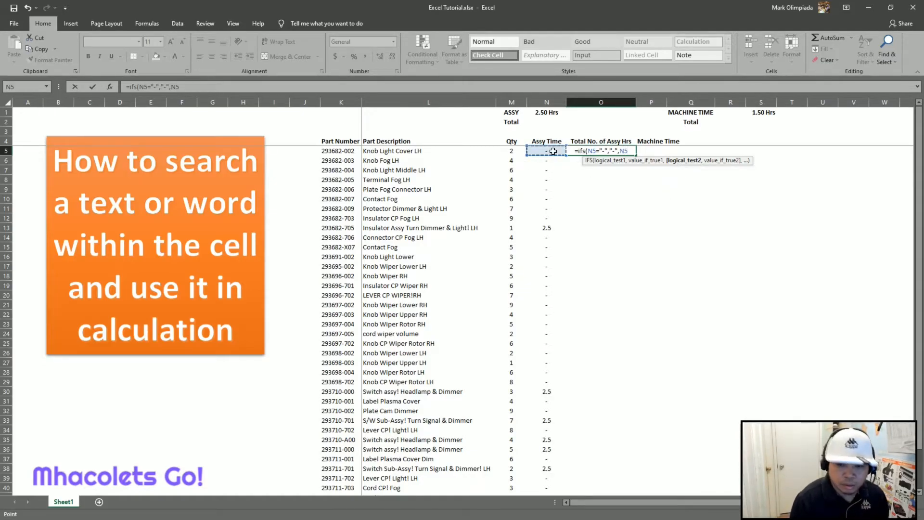
{"action": "type", "text": ">"}
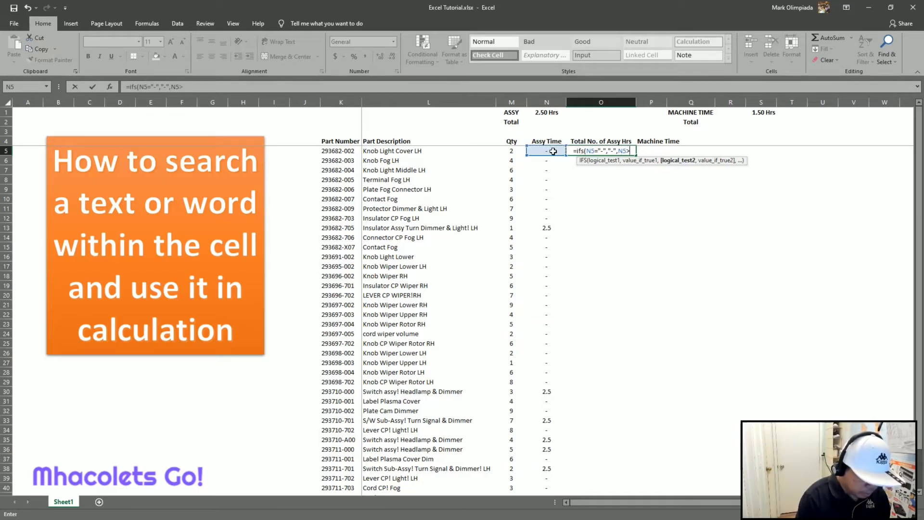
{"action": "type", "text": "0"}
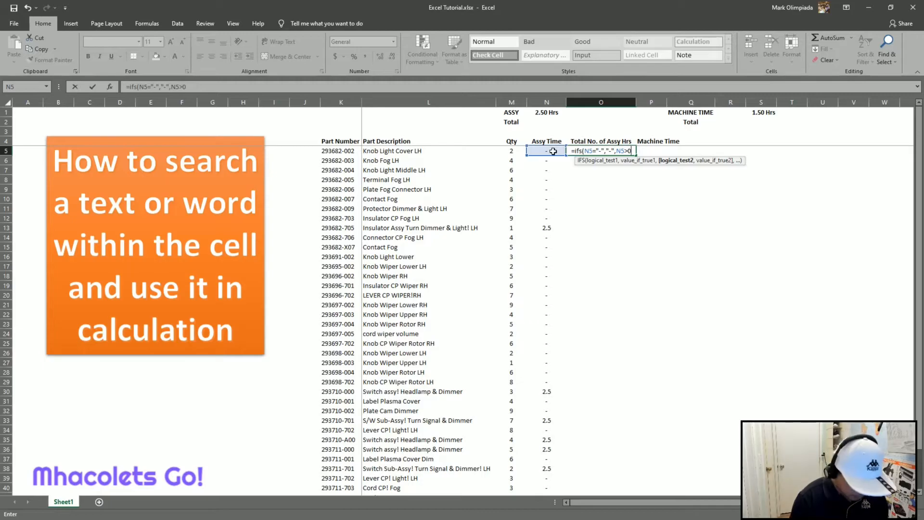
{"action": "type", "text": ","}
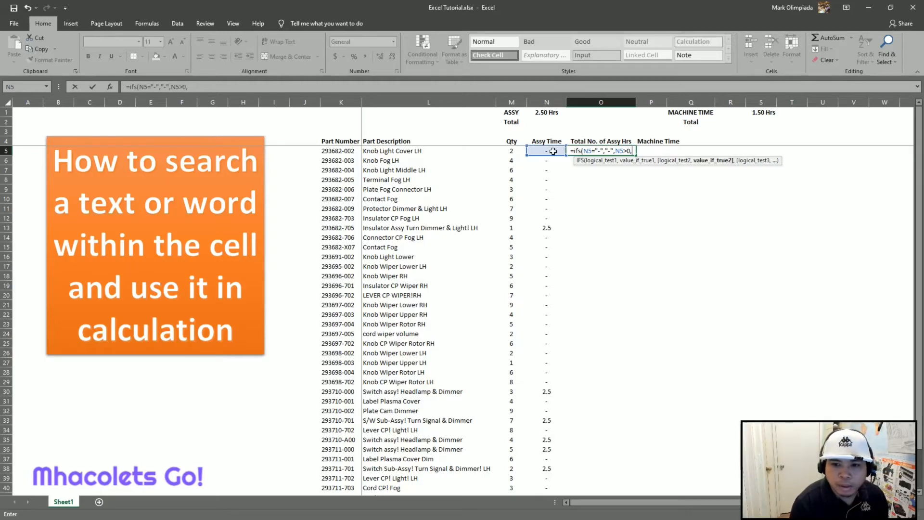
{"action": "left_click", "coordinate": [512, 151]}
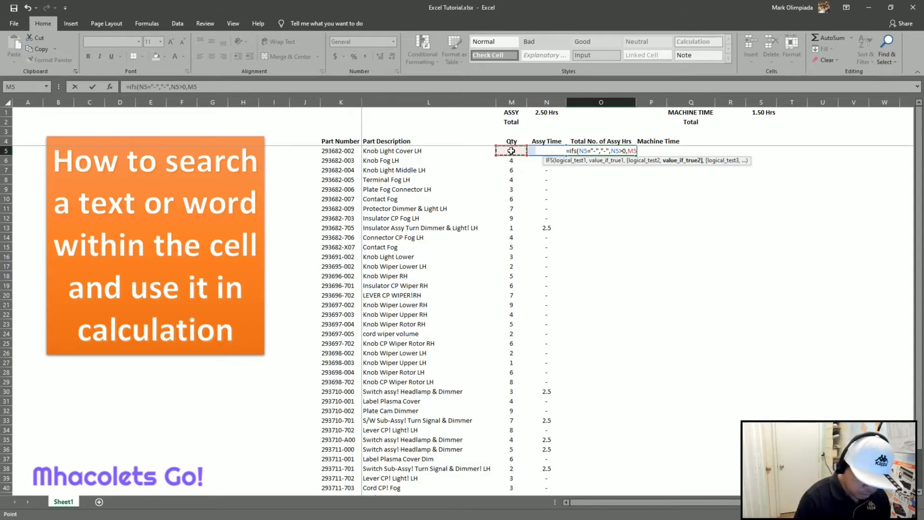
{"action": "type", "text": "*"}
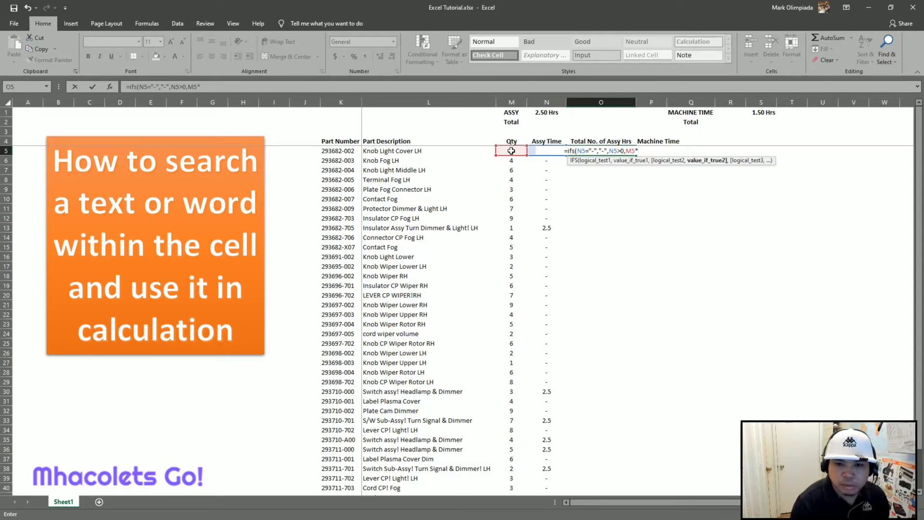
{"action": "left_click", "coordinate": [552, 163]}
{"action": "key", "text": "Up"}
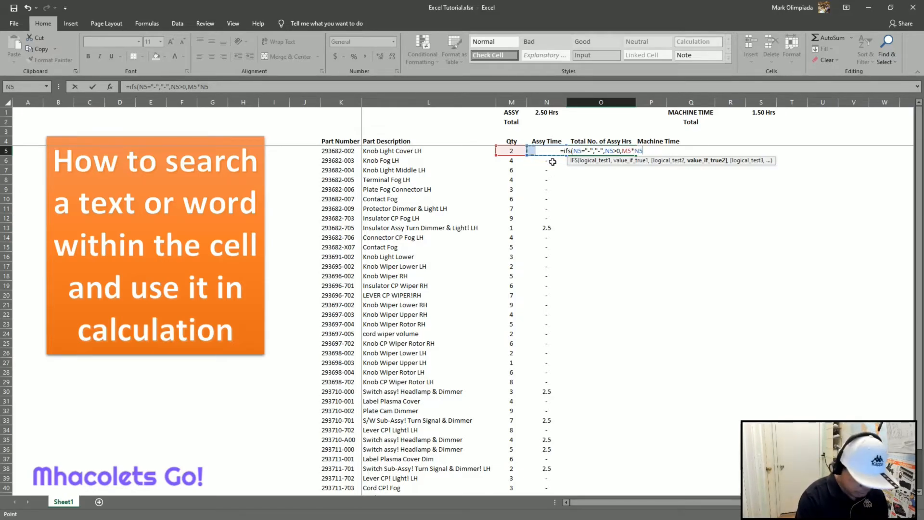
{"action": "type", "text": ")"}
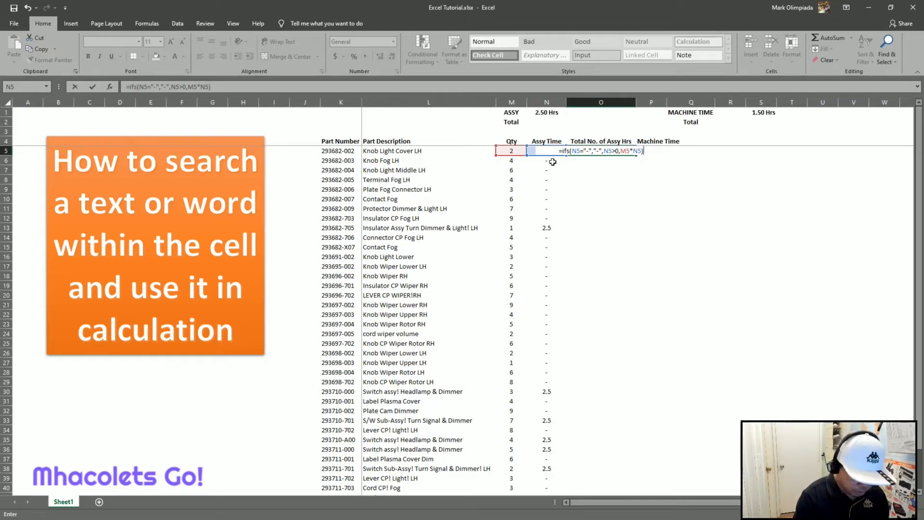
{"action": "key", "text": "Return"}
Step: Copy the IFS formula from O5 down the Total No. of Assy Hrs column through O44
{"action": "key", "text": "Up"}
{"action": "key", "text": "ctrl+c"}
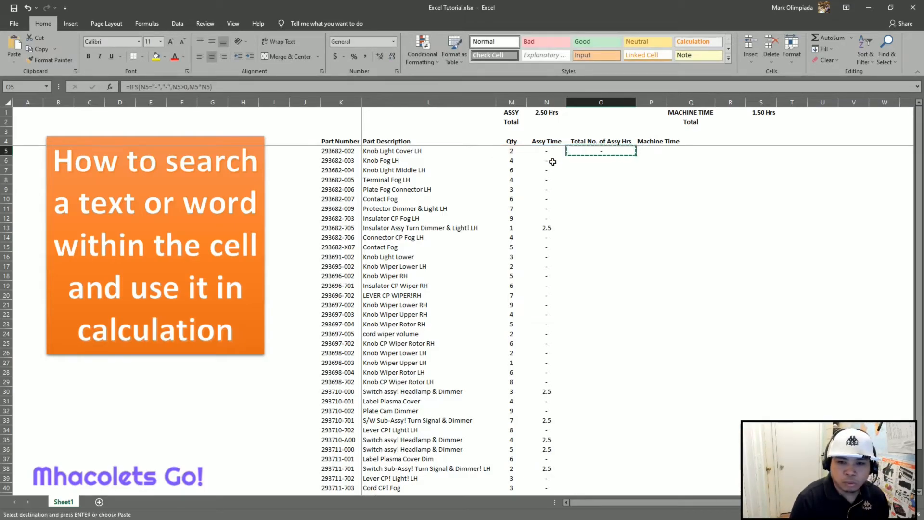
{"action": "key", "text": "shift+Down"}
{"action": "key", "text": "shift+Down"}
{"action": "key", "text": "shift+Down"}
{"action": "key", "text": "shift+Down"}
{"action": "key", "text": "shift+Down"}
{"action": "key", "text": "shift+Down"}
{"action": "key", "text": "shift+Down"}
{"action": "key", "text": "shift+Down"}
{"action": "key", "text": "shift+Down"}
{"action": "key", "text": "shift+Down"}
{"action": "key", "text": "shift+Down"}
{"action": "key", "text": "shift+Down"}
{"action": "key", "text": "shift+Down"}
{"action": "key", "text": "shift+Down"}
{"action": "key", "text": "shift+Down"}
{"action": "key", "text": "shift+Down"}
{"action": "key", "text": "shift+Down"}
{"action": "key", "text": "shift+Down"}
{"action": "key", "text": "shift+Down"}
{"action": "key", "text": "shift+Down"}
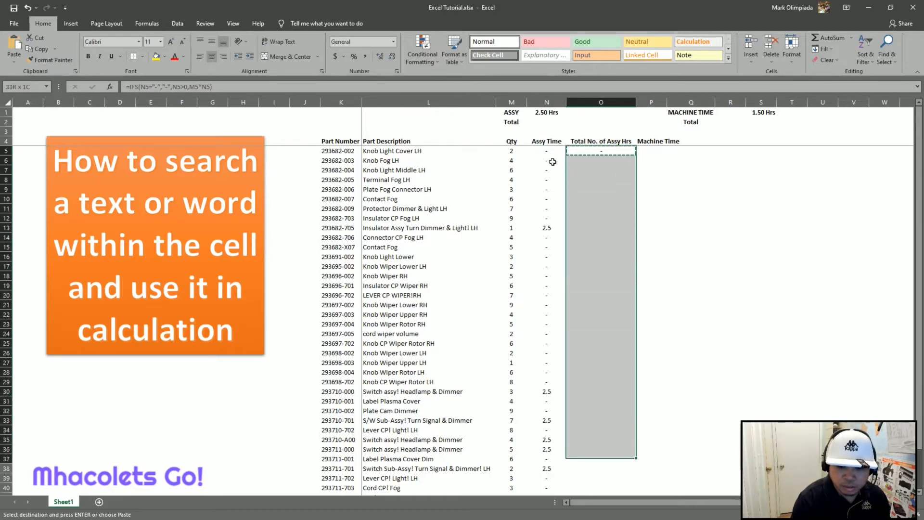
{"action": "key", "text": "shift+Down"}
{"action": "key", "text": "shift+Down"}
{"action": "key", "text": "shift+Down"}
{"action": "key", "text": "shift+Down"}
{"action": "key", "text": "shift+Down"}
{"action": "key", "text": "shift+Down"}
{"action": "key", "text": "shift+Down"}
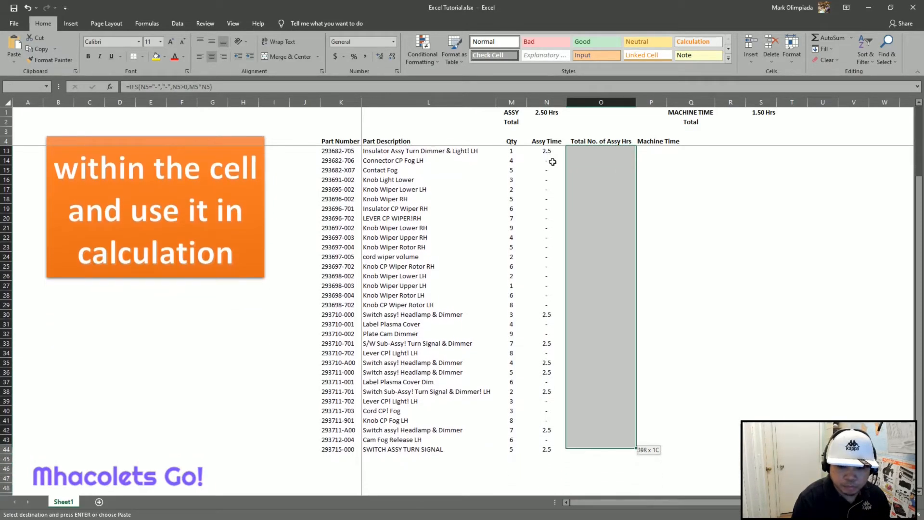
{"action": "key", "text": "Return"}
Step: Examine the copied Total No. of Assy Hrs results from O5 down the whole parts list
{"action": "key", "text": "Up"}
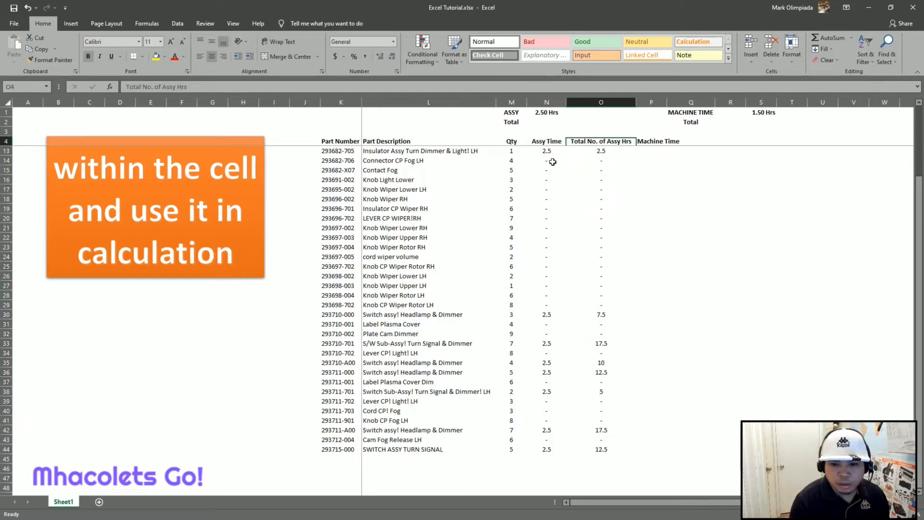
{"action": "scroll", "coordinate": [553, 161], "scroll_direction": "up", "scroll_amount": 3}
{"action": "key", "text": "Down"}
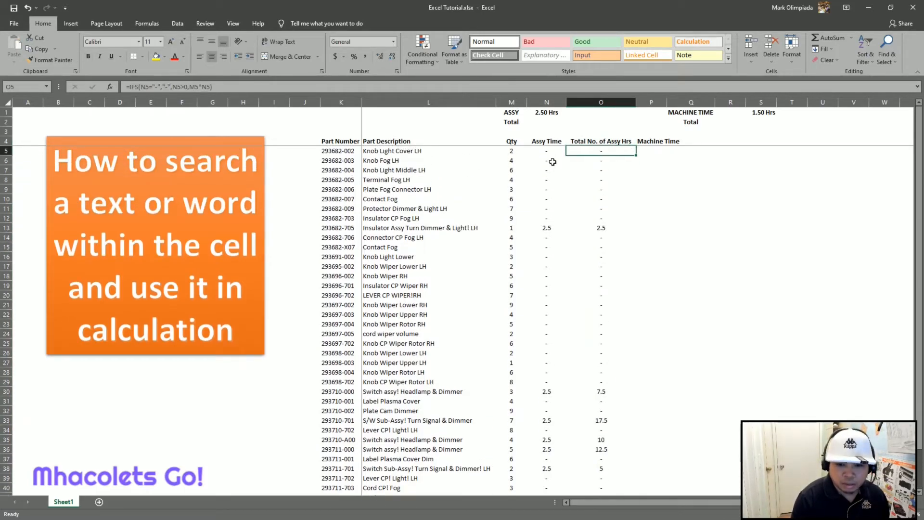
{"action": "key", "text": "Down"}
{"action": "key", "text": "Down"}
{"action": "key", "text": "Down"}
{"action": "key", "text": "Down"}
{"action": "key", "text": "Down"}
{"action": "key", "text": "Down"}
{"action": "key", "text": "Down"}
{"action": "key", "text": "Down"}
{"action": "key", "text": "Down"}
{"action": "key", "text": "Down"}
{"action": "key", "text": "Down"}
{"action": "key", "text": "Down"}
{"action": "key", "text": "Down"}
{"action": "key", "text": "Down"}
{"action": "key", "text": "Down"}
{"action": "key", "text": "Down"}
{"action": "key", "text": "Down"}
{"action": "key", "text": "Down"}
{"action": "key", "text": "Down"}
{"action": "key", "text": "Down"}
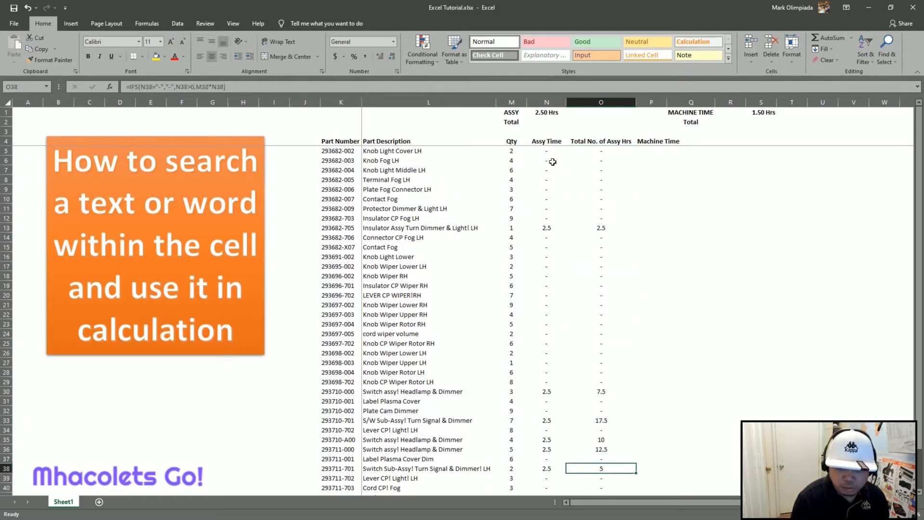
{"action": "key", "text": "Down"}
{"action": "key", "text": "Down"}
{"action": "key", "text": "Down"}
{"action": "key", "text": "Down"}
{"action": "key", "text": "Down"}
{"action": "key", "text": "Down"}
{"action": "key", "text": "Down"}
{"action": "key", "text": "Down"}
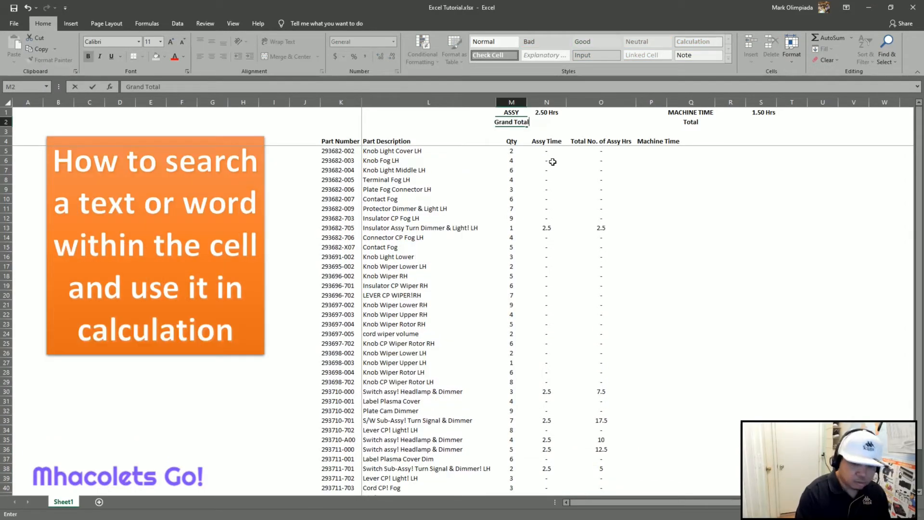
Step: Relabel M2 as "Grand Total" and enter =SUM(O5:O44) in N2, shown with two decimal places
{"action": "key", "text": "Return"}
{"action": "key", "text": "Up"}
{"action": "key", "text": "Right"}
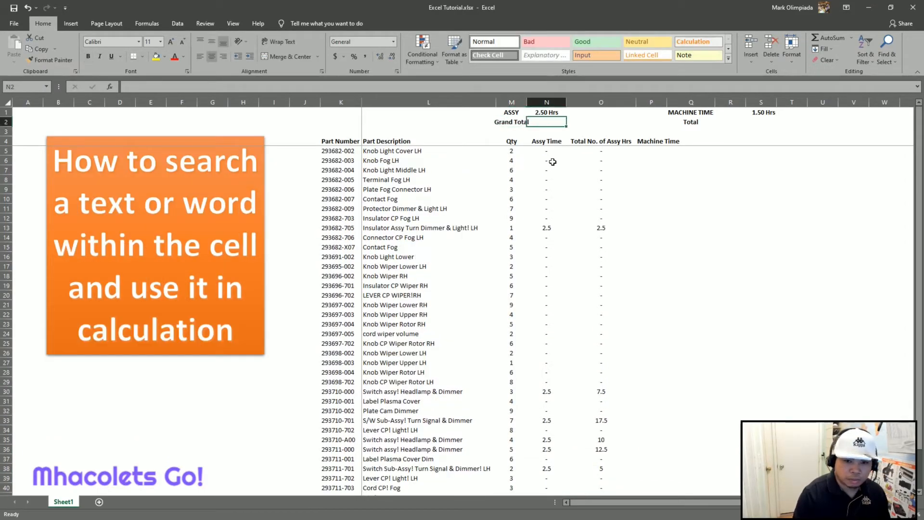
{"action": "type", "text": "="}
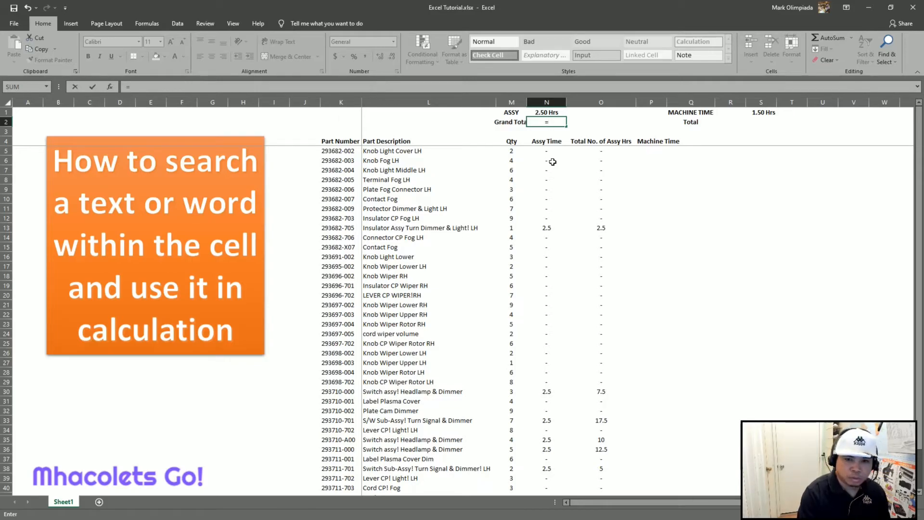
{"action": "type", "text": "su"}
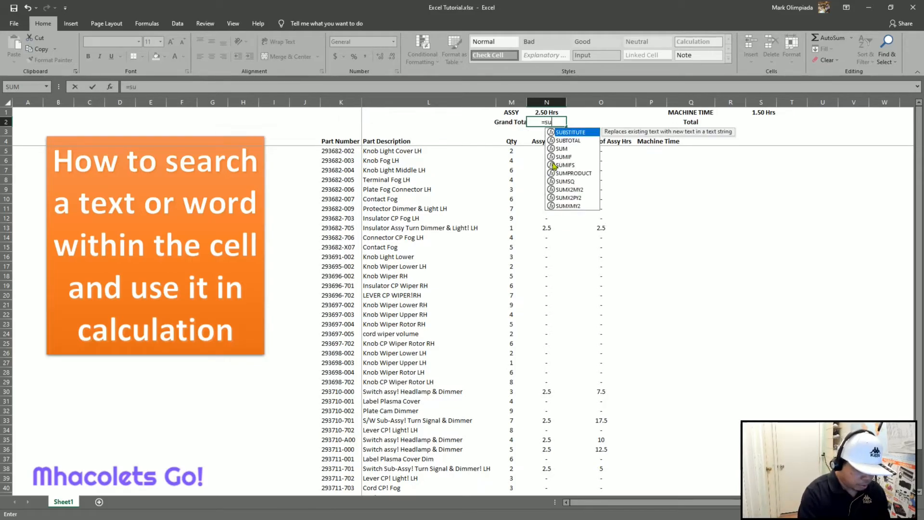
{"action": "type", "text": "m("}
{"action": "key", "text": "Down"}
{"action": "key", "text": "Down"}
{"action": "key", "text": "Right"}
{"action": "key", "text": "Right"}
{"action": "key", "text": "Left"}
{"action": "key", "text": "Down"}
{"action": "key", "text": "ctrl+shift+Down"}
{"action": "scroll", "coordinate": [553, 162], "scroll_direction": "down", "scroll_amount": 2}
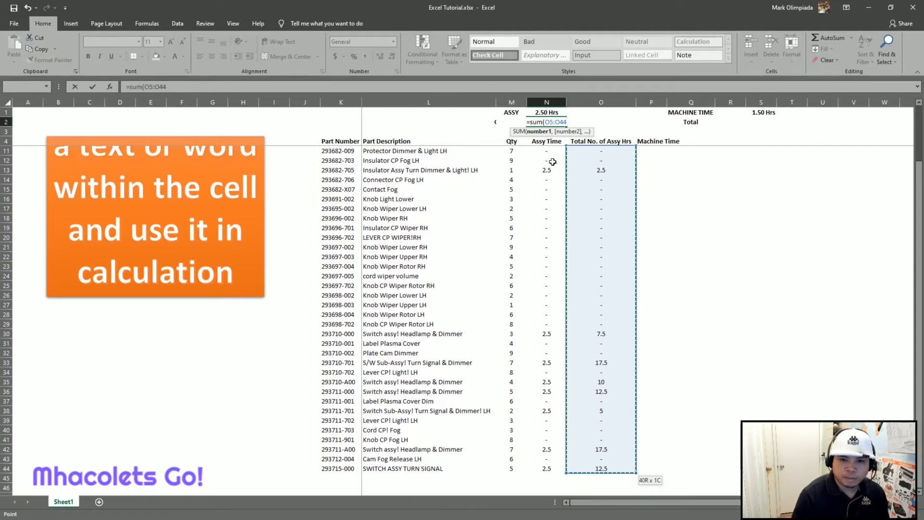
{"action": "key", "text": "Return"}
{"action": "key", "text": "Up"}
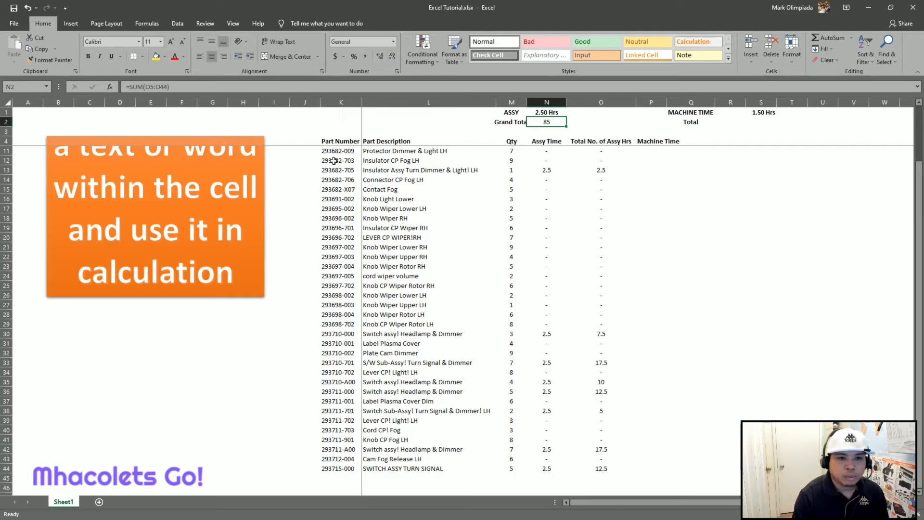
{"action": "left_click", "coordinate": [393, 59]}
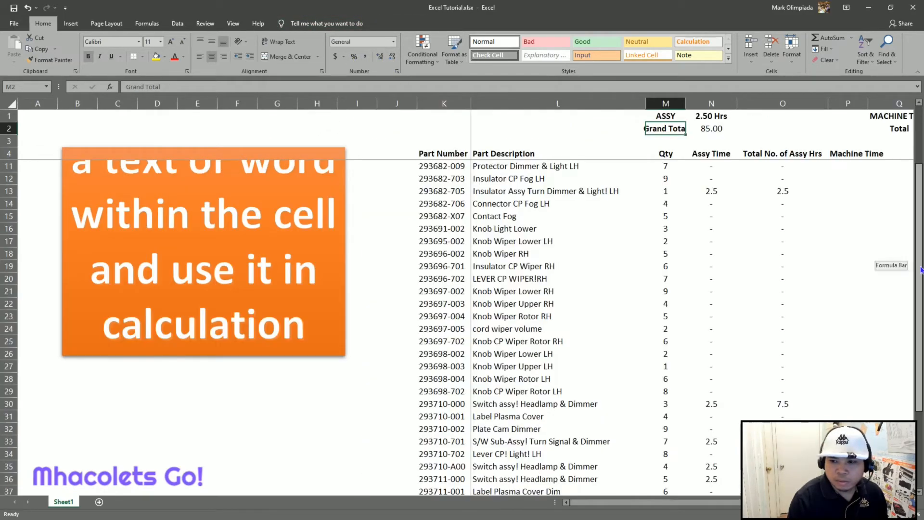
Step: Review the Qty, Assy Time and Total No. of Assy Hrs cells in the first part rows
{"action": "left_click_drag", "start_coordinate": [920, 266], "coordinate": [920, 180]}
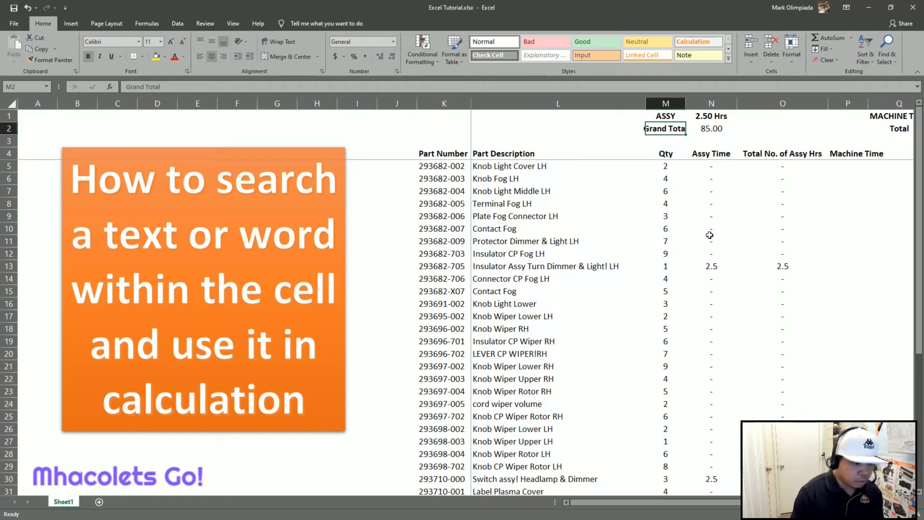
{"action": "key", "text": "Down"}
{"action": "key", "text": "Down"}
{"action": "key", "text": "Down"}
{"action": "key", "text": "Down"}
{"action": "key", "text": "Right"}
{"action": "key", "text": "Right"}
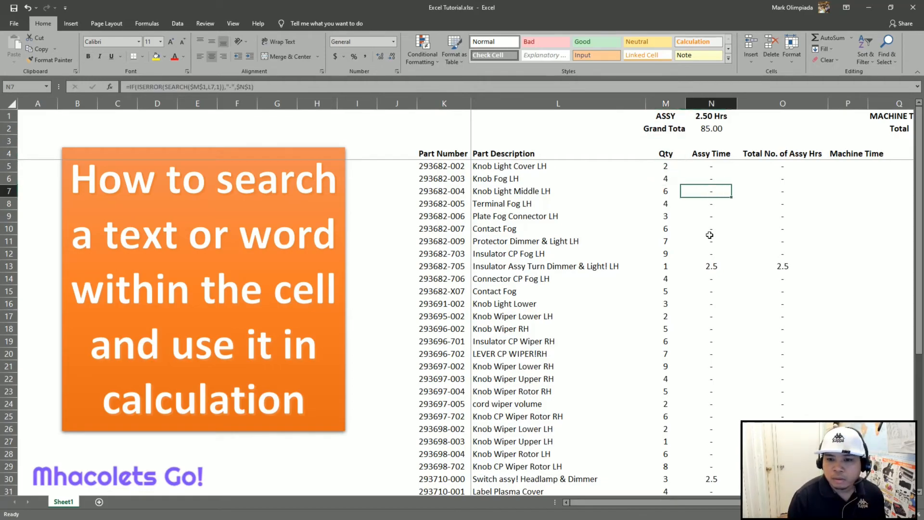
{"action": "key", "text": "Up"}
{"action": "key", "text": "Left"}
{"action": "key", "text": "Left"}
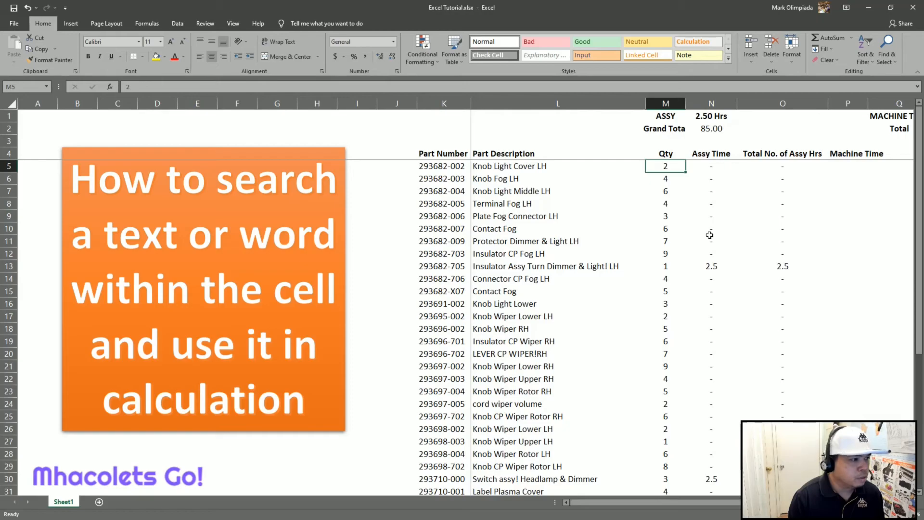
{"action": "key", "text": "Right"}
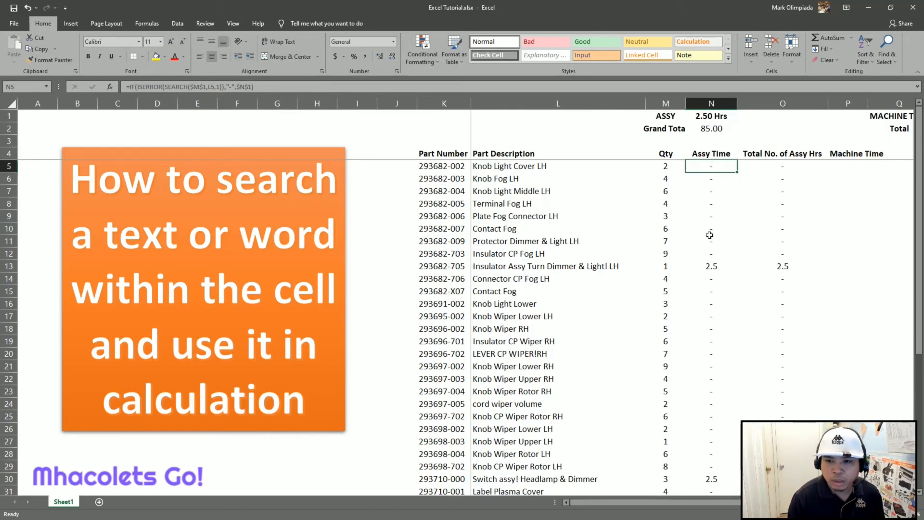
{"action": "key", "text": "Right"}
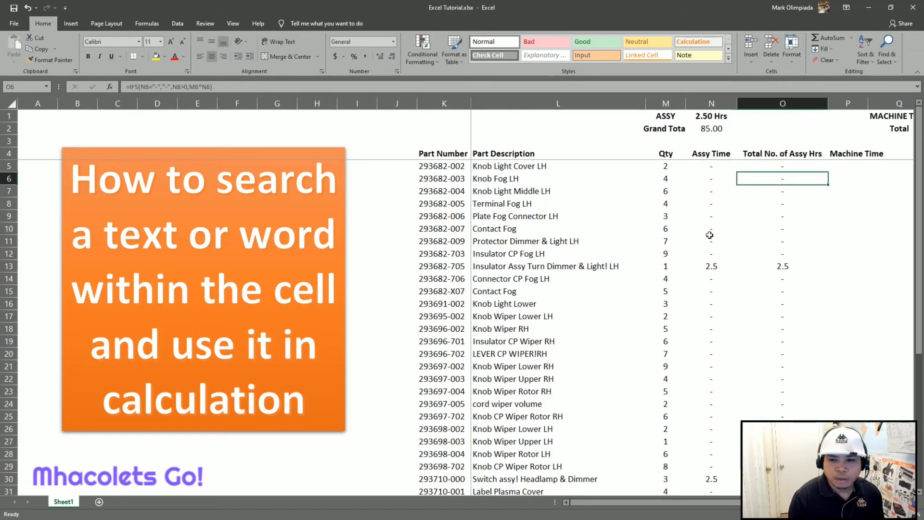
Step: Check the Total No. of Assy Hrs values and their IFS formulas down the list and back up to O5
{"action": "key", "text": "Down"}
{"action": "key", "text": "Down"}
{"action": "key", "text": "Down"}
{"action": "key", "text": "Down"}
{"action": "key", "text": "Down"}
{"action": "key", "text": "Down"}
{"action": "key", "text": "Down"}
{"action": "key", "text": "Down"}
{"action": "key", "text": "Down"}
{"action": "key", "text": "Down"}
{"action": "key", "text": "Down"}
{"action": "key", "text": "Down"}
{"action": "key", "text": "Down"}
{"action": "key", "text": "Down"}
{"action": "key", "text": "Down"}
{"action": "key", "text": "Down"}
{"action": "key", "text": "Down"}
{"action": "key", "text": "Down"}
{"action": "key", "text": "Down"}
{"action": "key", "text": "Down"}
{"action": "key", "text": "Down"}
{"action": "key", "text": "Down"}
{"action": "key", "text": "Down"}
{"action": "key", "text": "Down"}
{"action": "key", "text": "Down"}
{"action": "key", "text": "Down"}
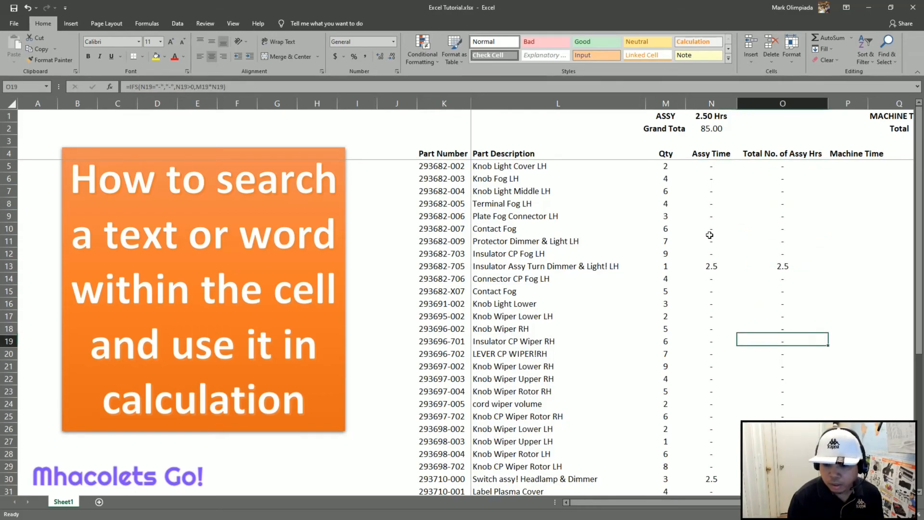
{"action": "key", "text": "Up"}
{"action": "key", "text": "Up"}
{"action": "key", "text": "Up"}
{"action": "key", "text": "Up"}
{"action": "key", "text": "Up"}
{"action": "key", "text": "Up"}
{"action": "key", "text": "Up"}
{"action": "key", "text": "Up"}
{"action": "key", "text": "Up"}
{"action": "key", "text": "Up"}
{"action": "key", "text": "Up"}
{"action": "key", "text": "Up"}
{"action": "key", "text": "Up"}
{"action": "key", "text": "Up"}
{"action": "key", "text": "Up"}
{"action": "key", "text": "Up"}
{"action": "key", "text": "Up"}
{"action": "key", "text": "Up"}
{"action": "key", "text": "Up"}
{"action": "key", "text": "Up"}
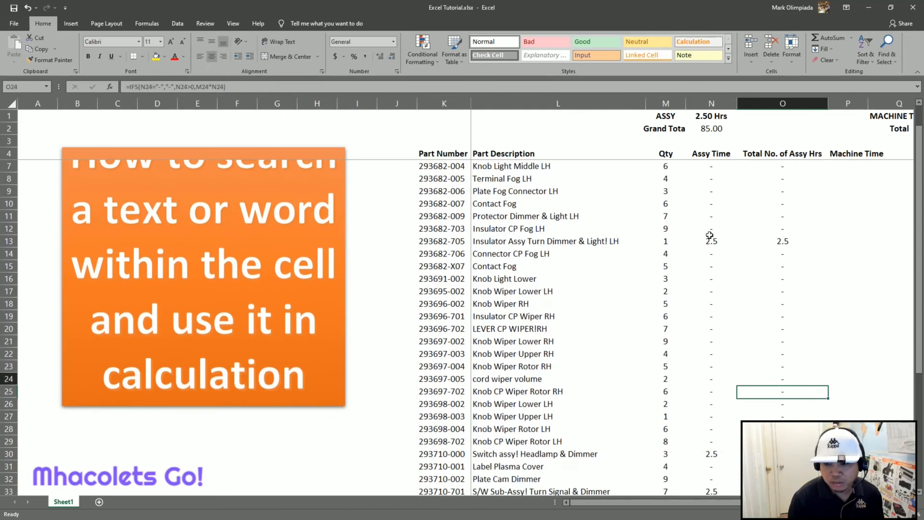
{"action": "key", "text": "Down"}
{"action": "key", "text": "Down"}
{"action": "key", "text": "Down"}
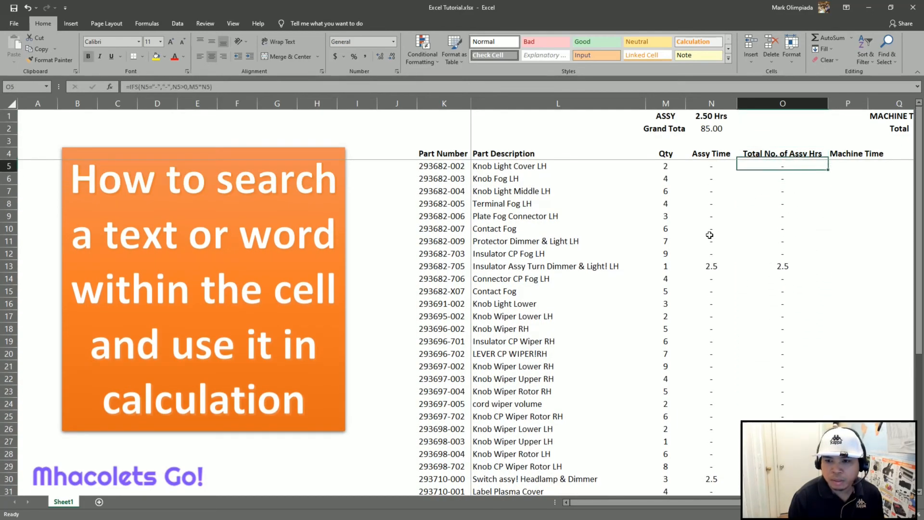